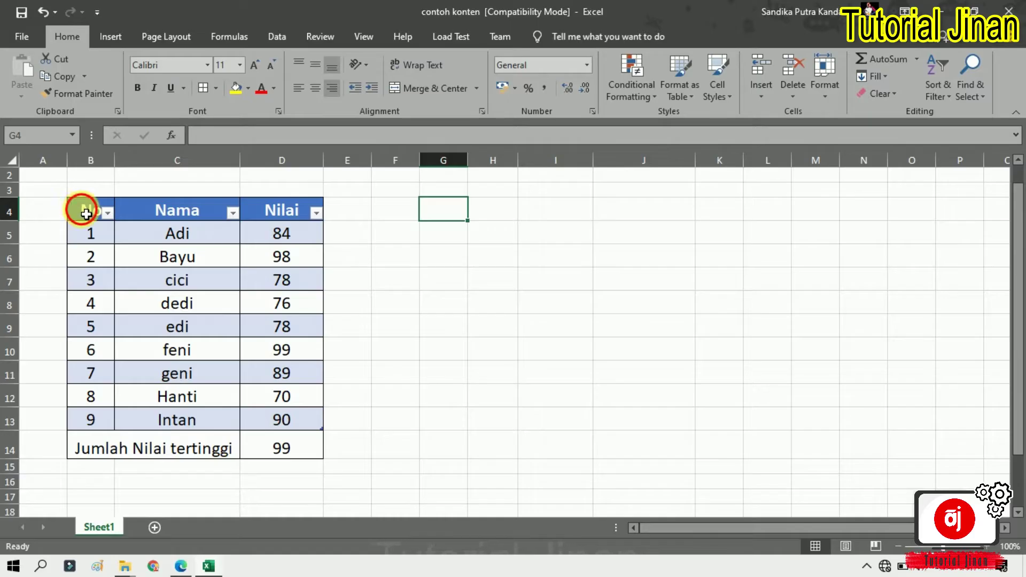
Select the existing No/Nama/Nilai table in B4:D14 as the model
{"action": "mouse_move", "coordinate": [82, 210]}
{"action": "left_mouse_down"}
{"action": "mouse_move", "coordinate": [279, 300]}
{"action": "mouse_move", "coordinate": [289, 449]}
{"action": "left_mouse_up"}
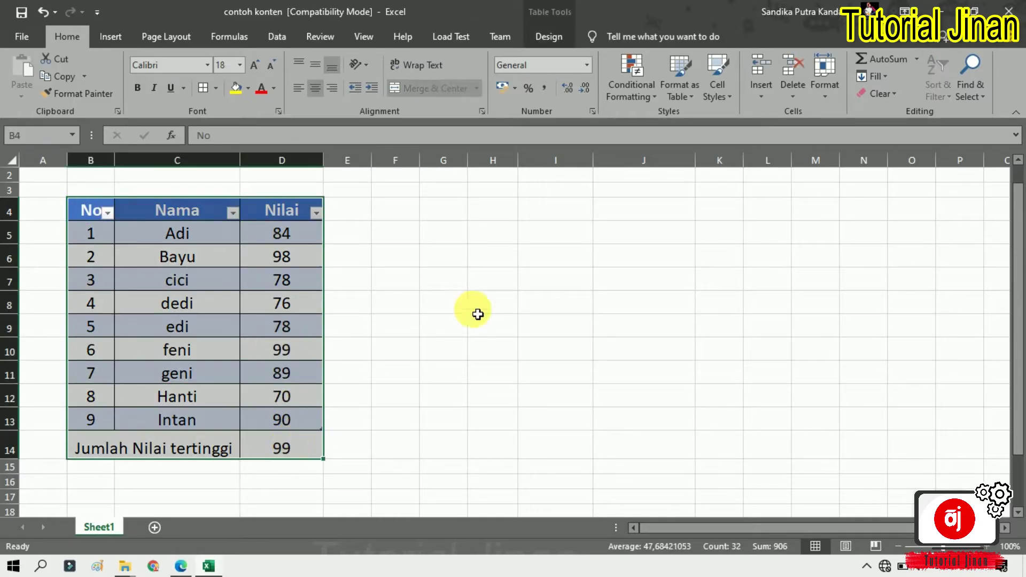
Enter the headers No, Nama and Nilai in G4:I4
{"action": "left_click", "coordinate": [455, 223]}
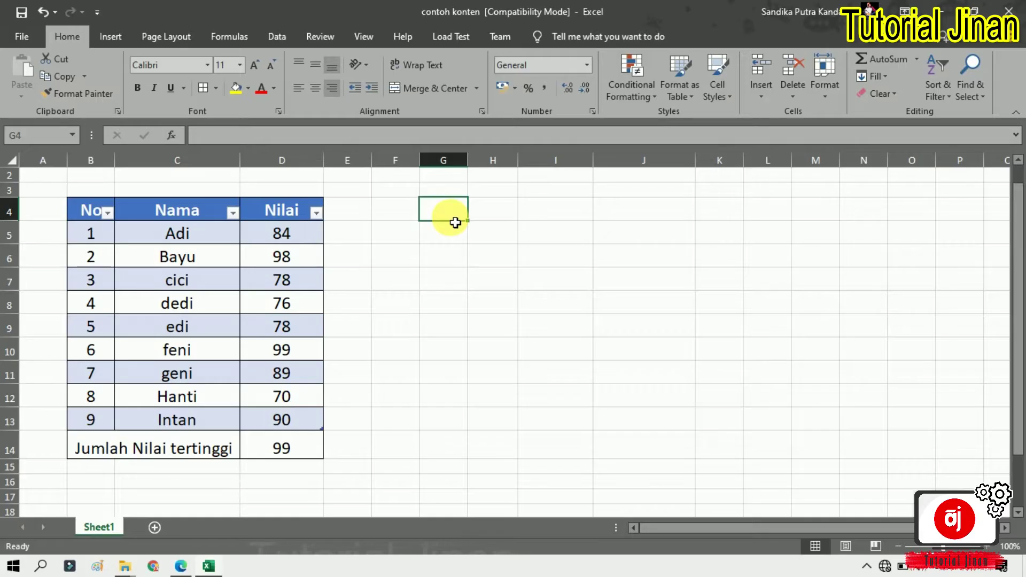
{"action": "type", "text": "No"}
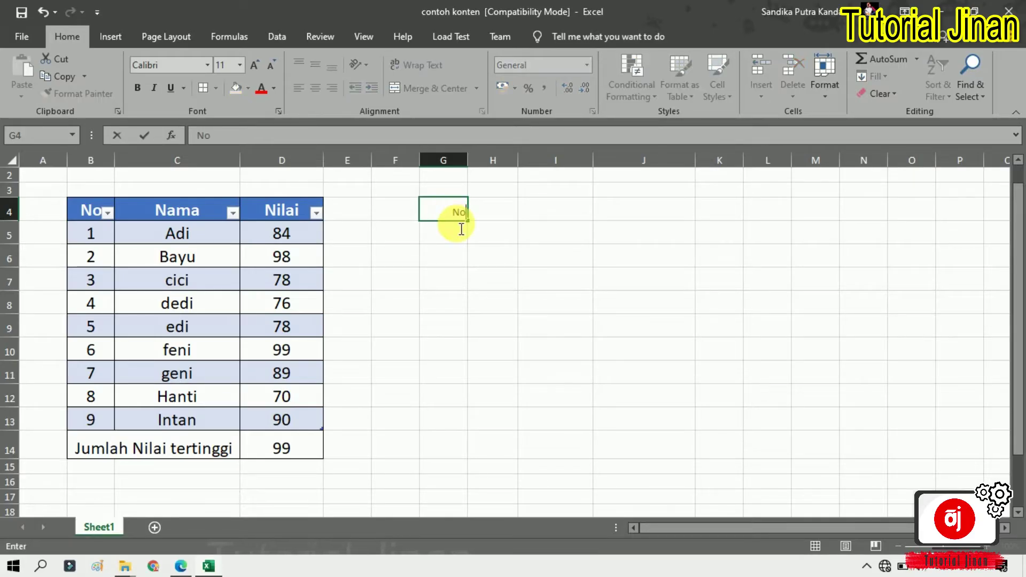
{"action": "key", "text": "Tab"}
{"action": "type", "text": "N"}
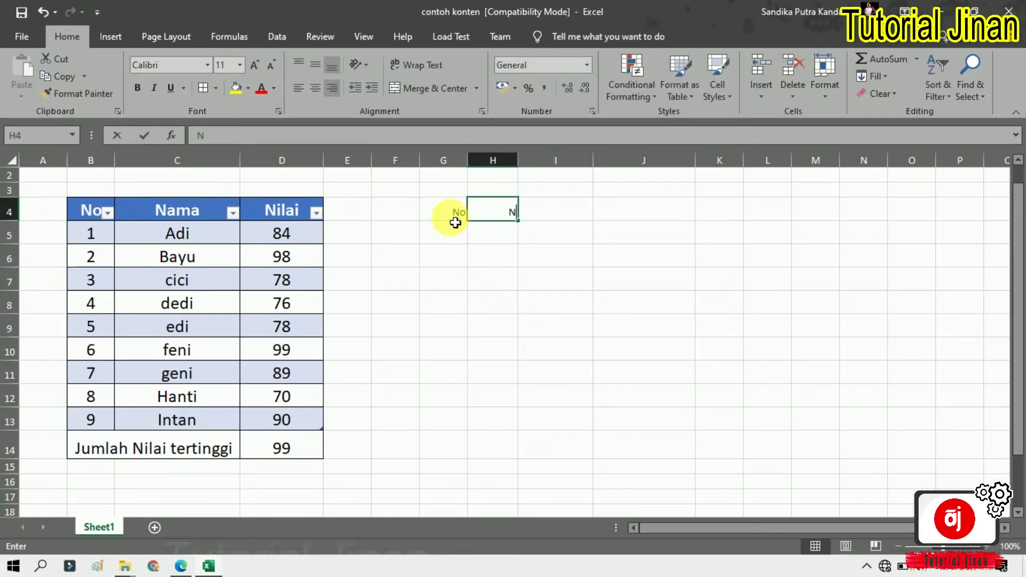
{"action": "type", "text": "ama"}
{"action": "key", "text": "Tab"}
{"action": "type", "text": "Ni"}
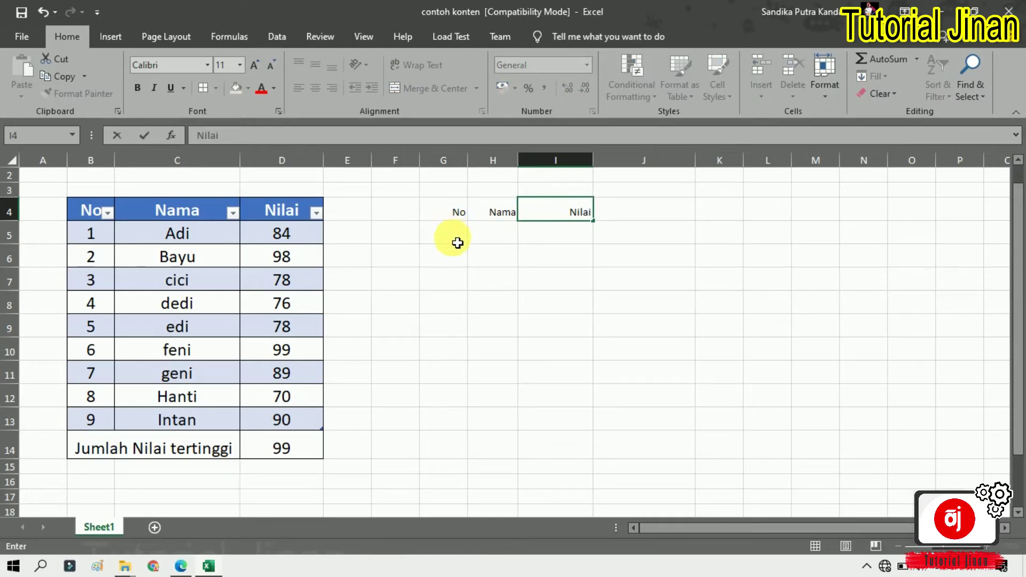
Number the rows 1 to 10 down G5:G14
{"action": "left_click", "coordinate": [457, 242]}
{"action": "type", "text": "1 2 3"}
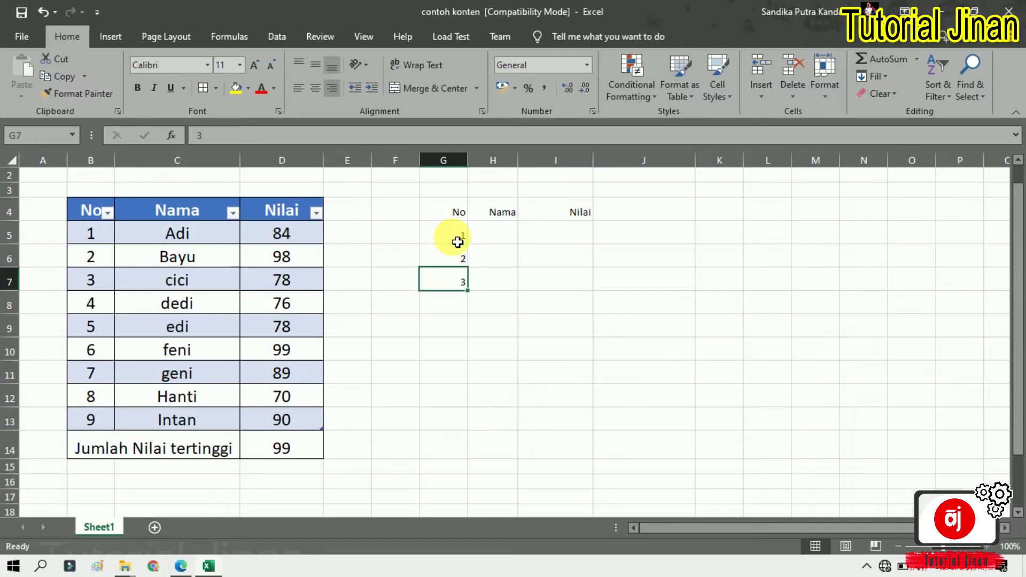
{"action": "type", "text": " 4 5 6 7 8 "}
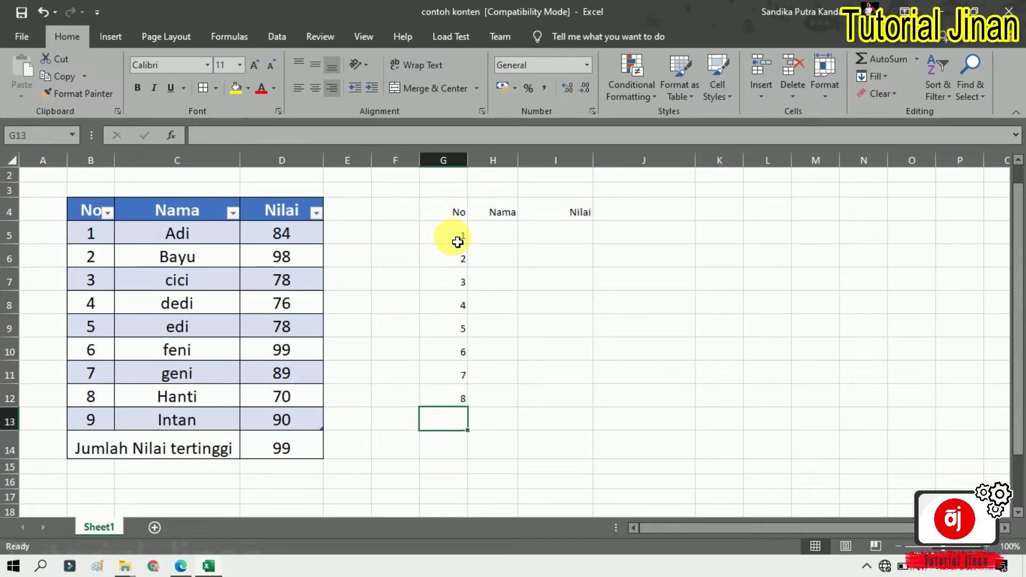
{"action": "type", "text": "9 "}
{"action": "type", "text": "10"}
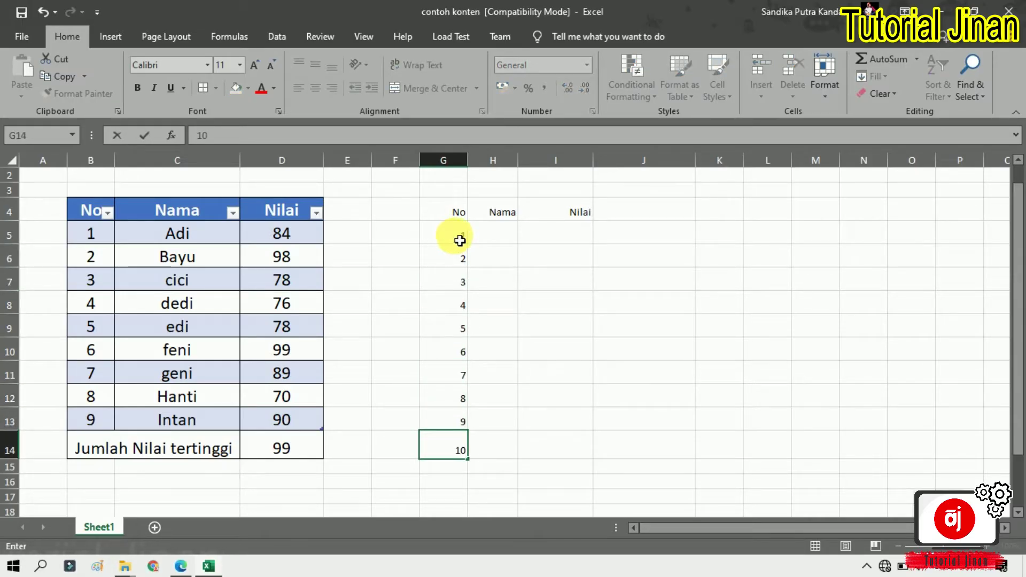
{"action": "left_click", "coordinate": [494, 245]}
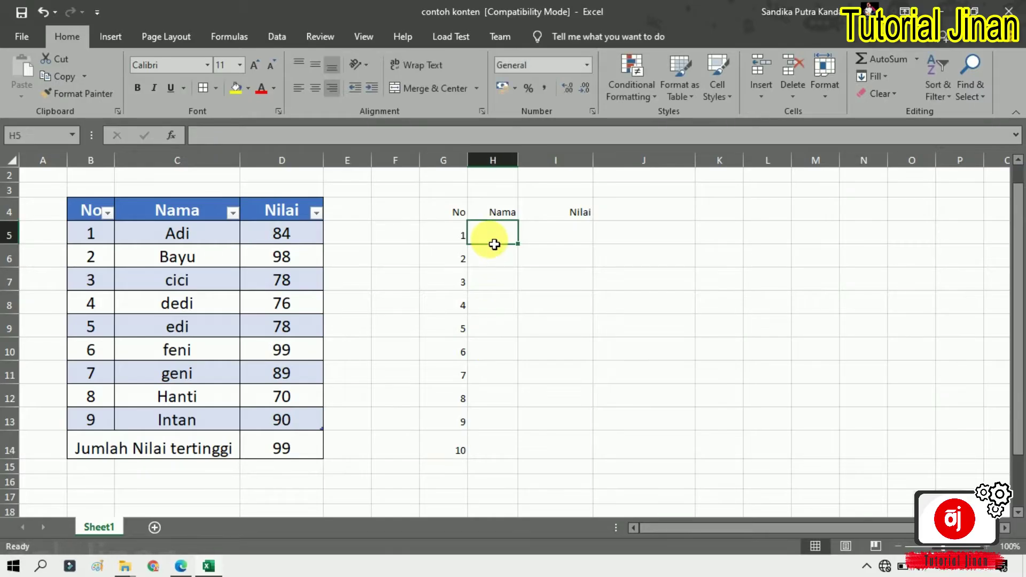
Type the names Adi, Bayu, Cici, Edi and Feni into H5:H9
{"action": "type", "text": "Adi"}
{"action": "key", "text": "Return"}
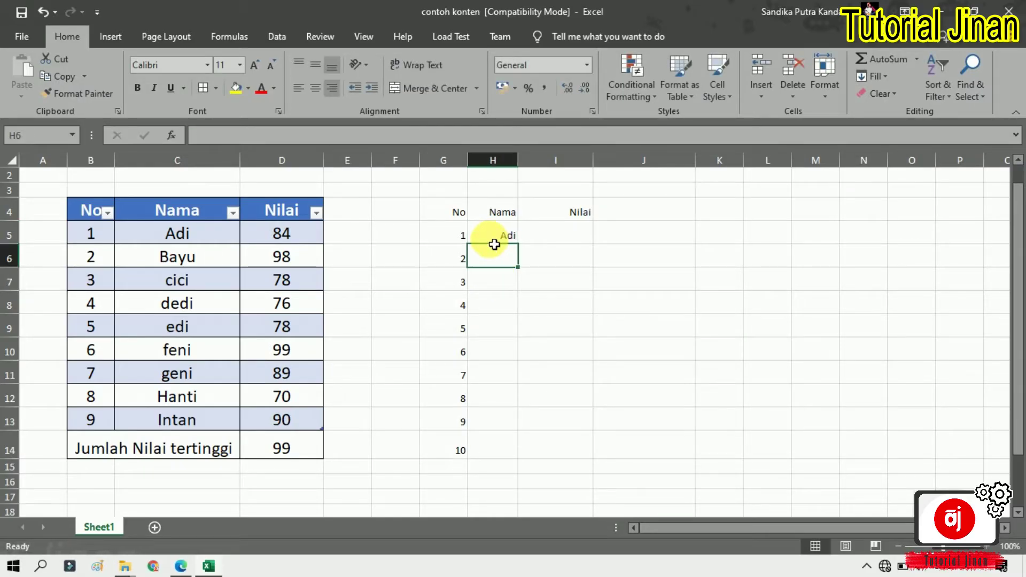
{"action": "type", "text": "Bayu"}
{"action": "key", "text": "Return"}
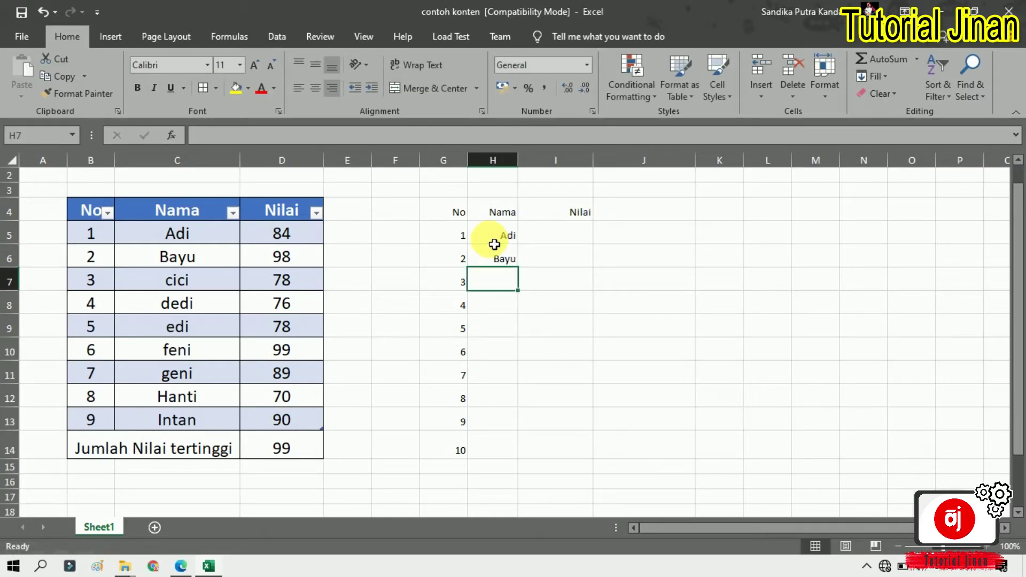
{"action": "type", "text": "Cici"}
{"action": "key", "text": "Return"}
{"action": "type", "text": "Edi"}
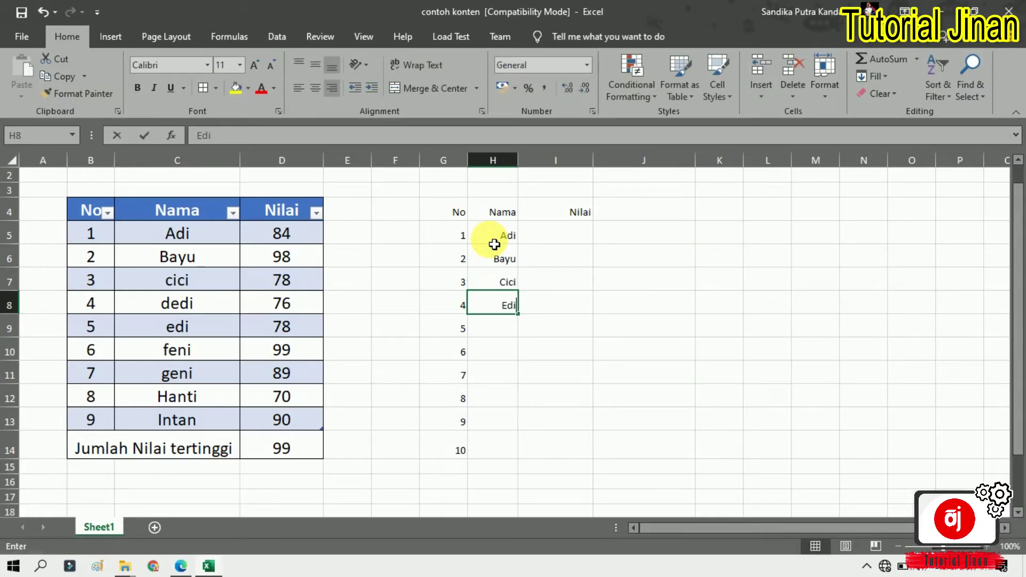
{"action": "key", "text": "Return"}
{"action": "type", "text": "Feni"}
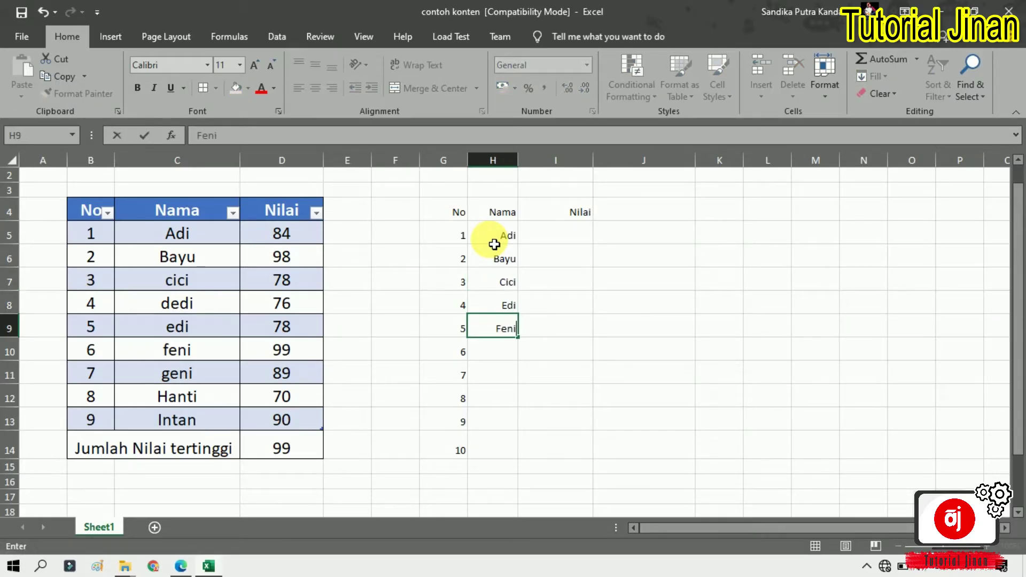
{"action": "key", "text": "Return"}
Continue with Geni, Hati, Intan, Jinan and keti in H10:H14
{"action": "type", "text": "Geni"}
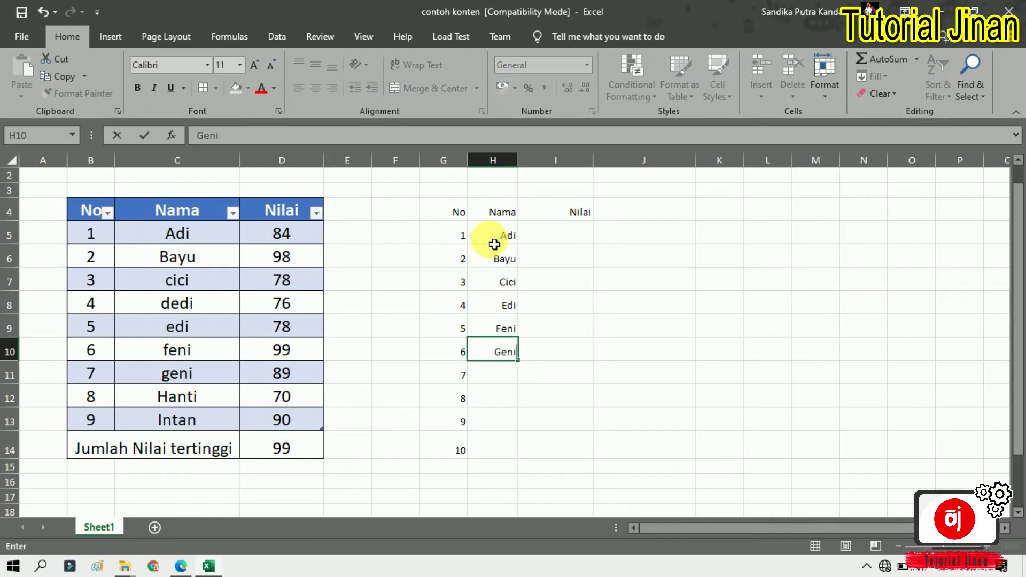
{"action": "key", "text": "Return"}
{"action": "type", "text": "Hati"}
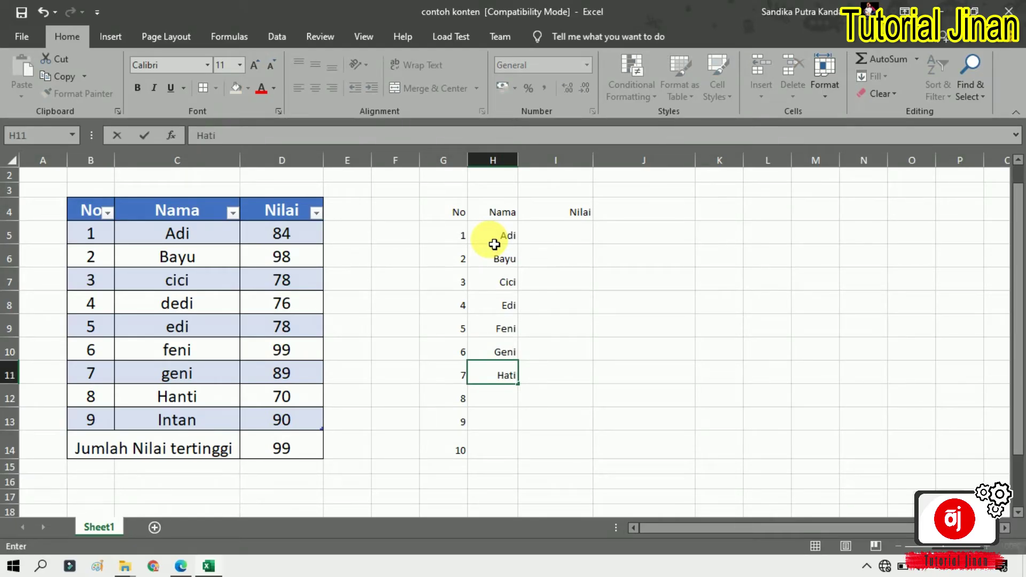
{"action": "key", "text": "Return"}
{"action": "type", "text": "Intan"}
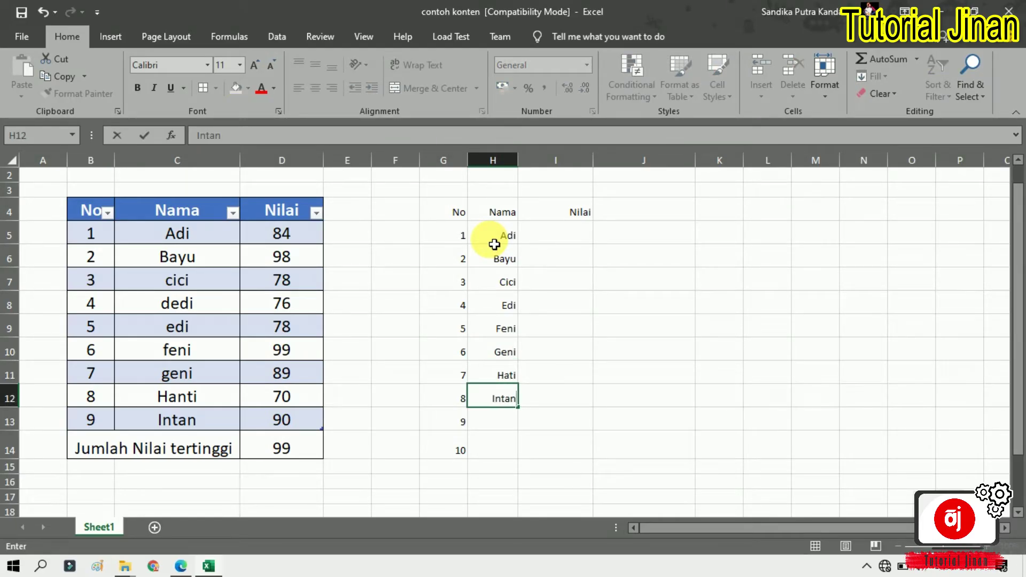
{"action": "key", "text": "Return"}
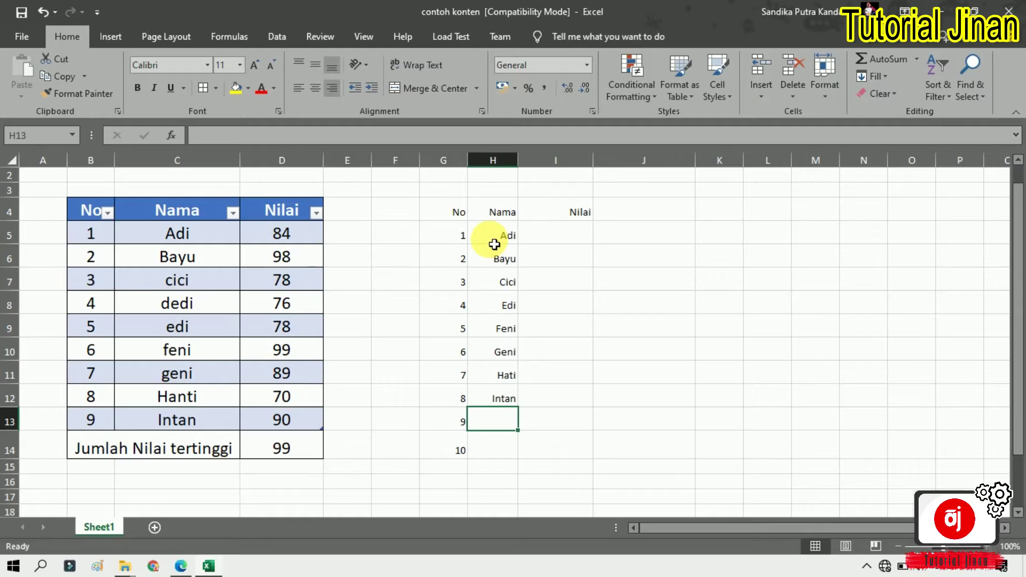
{"action": "type", "text": "Jinan"}
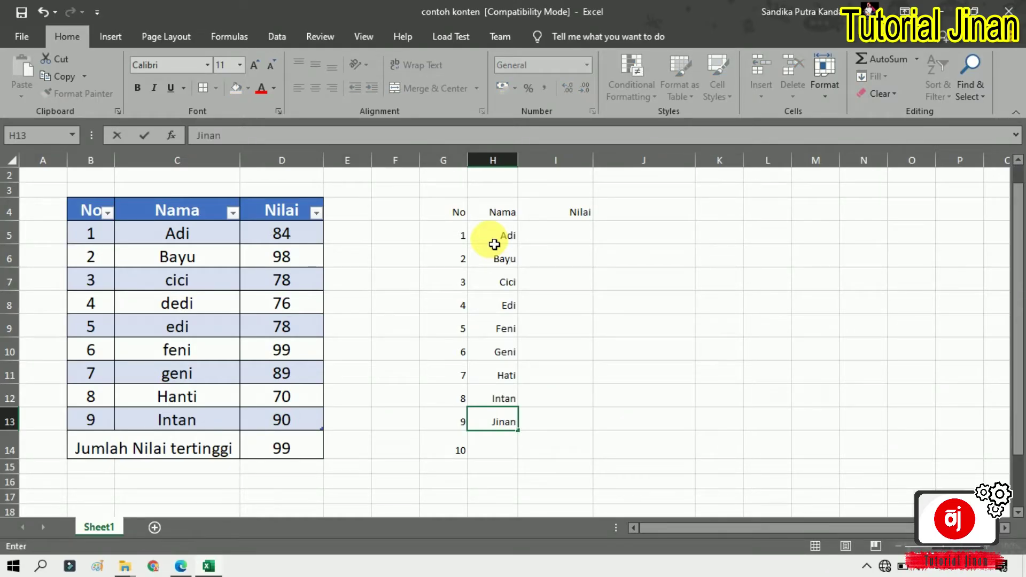
{"action": "key", "text": "Return"}
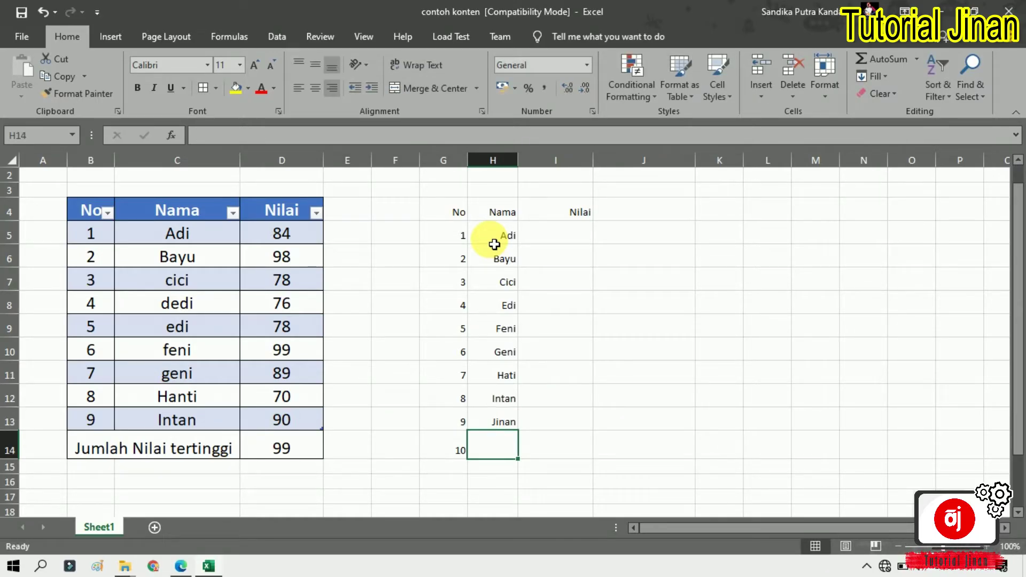
{"action": "type", "text": "ke"}
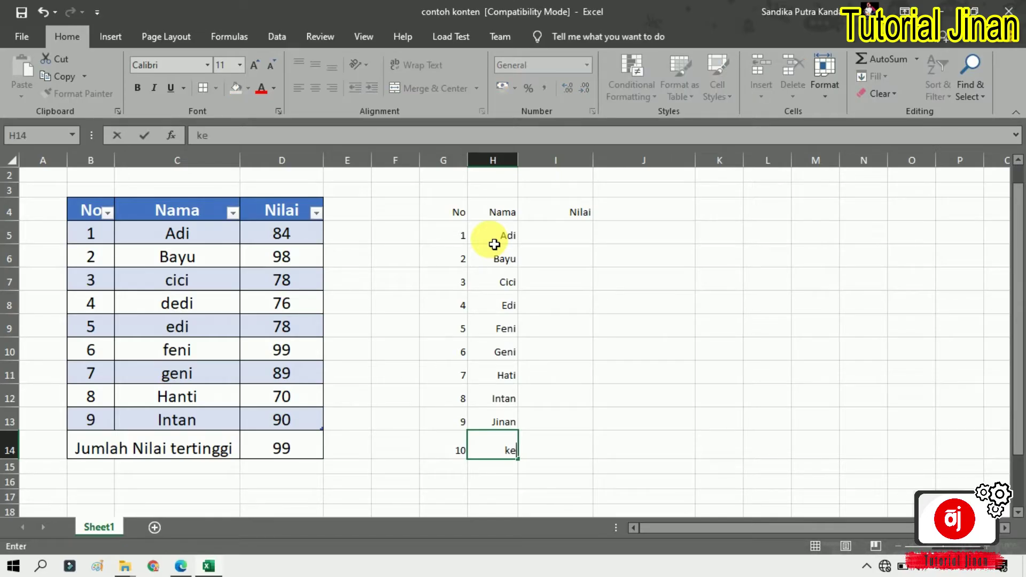
{"action": "type", "text": "ti"}
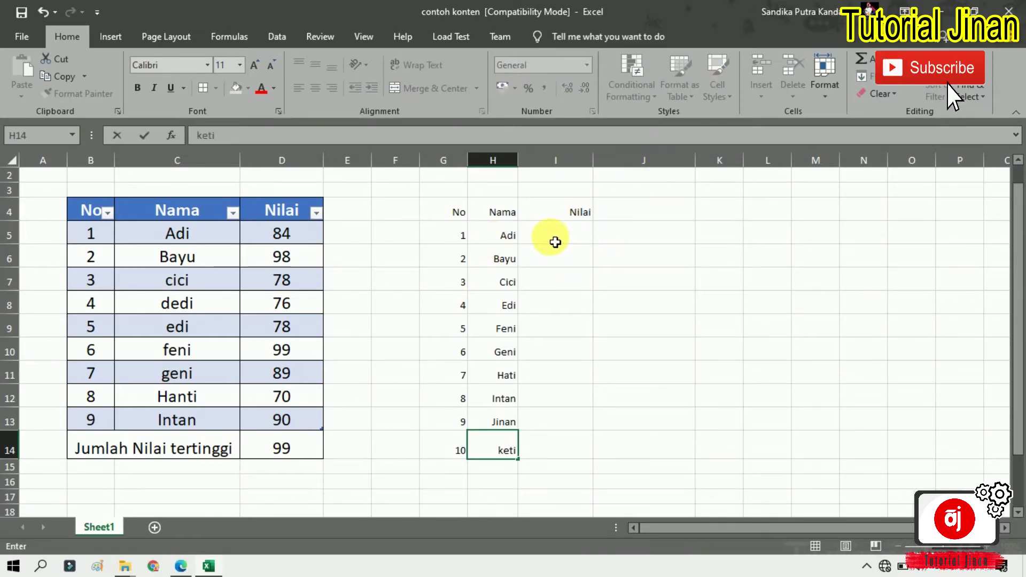
Enter scores 80, 87, 89, 90, 78 and 79 for Adi through Geni
{"action": "left_click", "coordinate": [555, 242]}
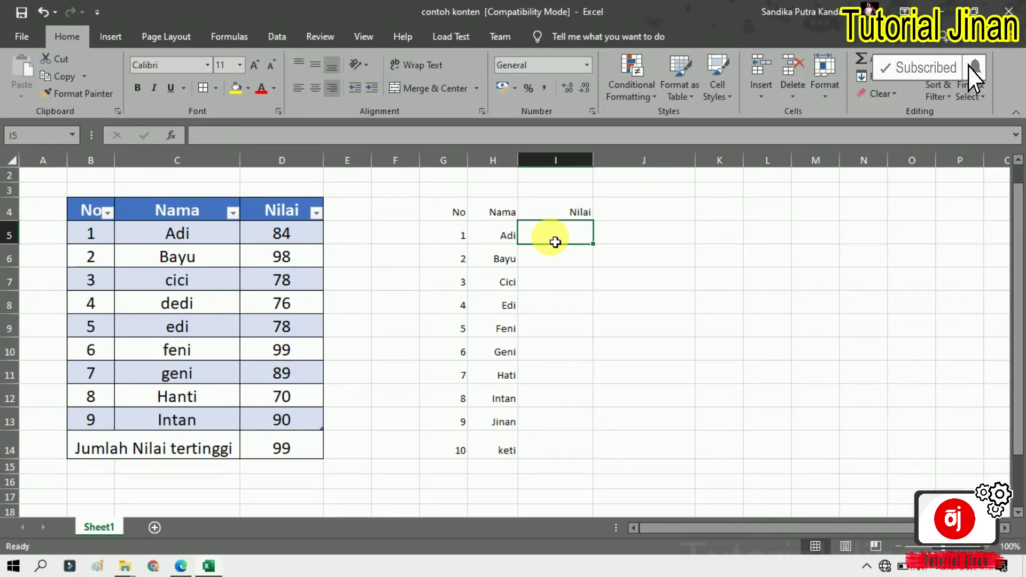
{"action": "type", "text": "80"}
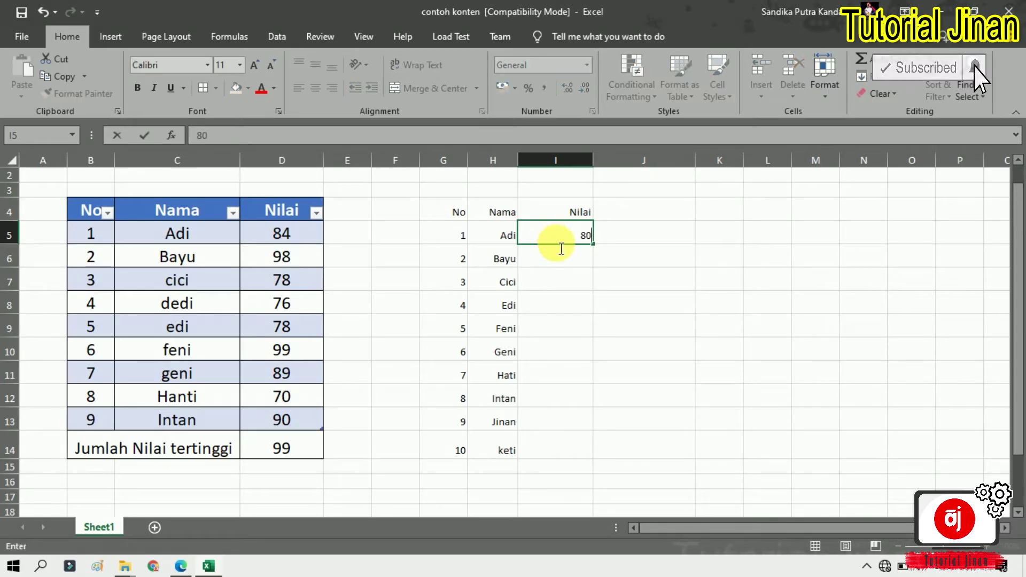
{"action": "key", "text": "Return"}
{"action": "key", "text": "Return"}
{"action": "key", "text": "Up"}
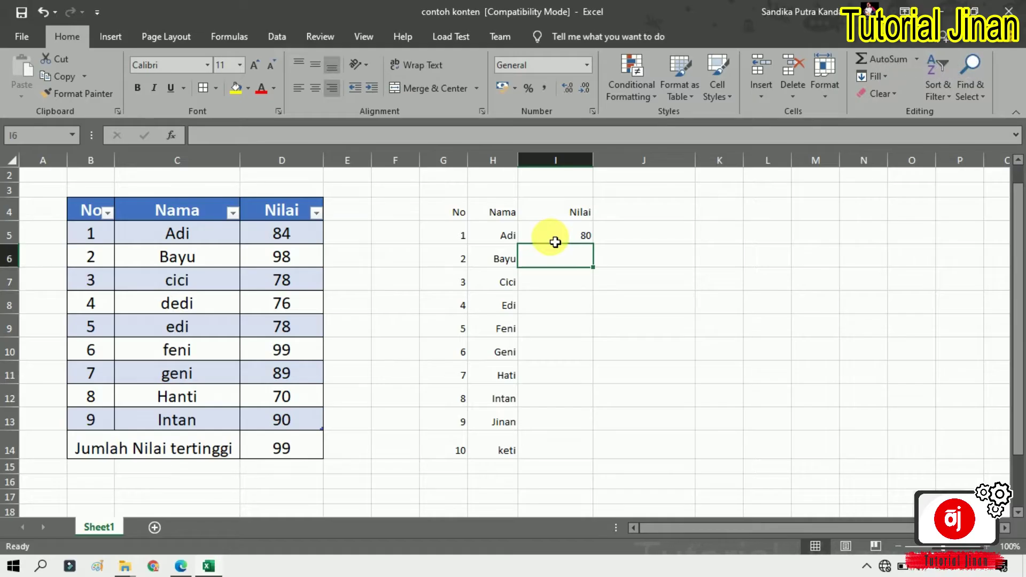
{"action": "type", "text": "87"}
{"action": "key", "text": "Return"}
{"action": "type", "text": "89"}
{"action": "key", "text": "Return"}
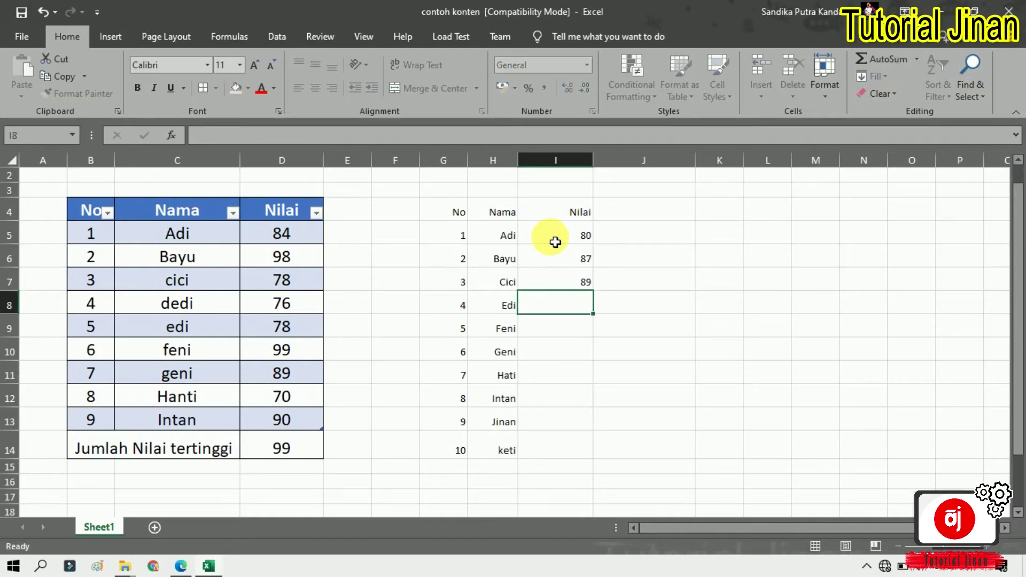
{"action": "type", "text": "90"}
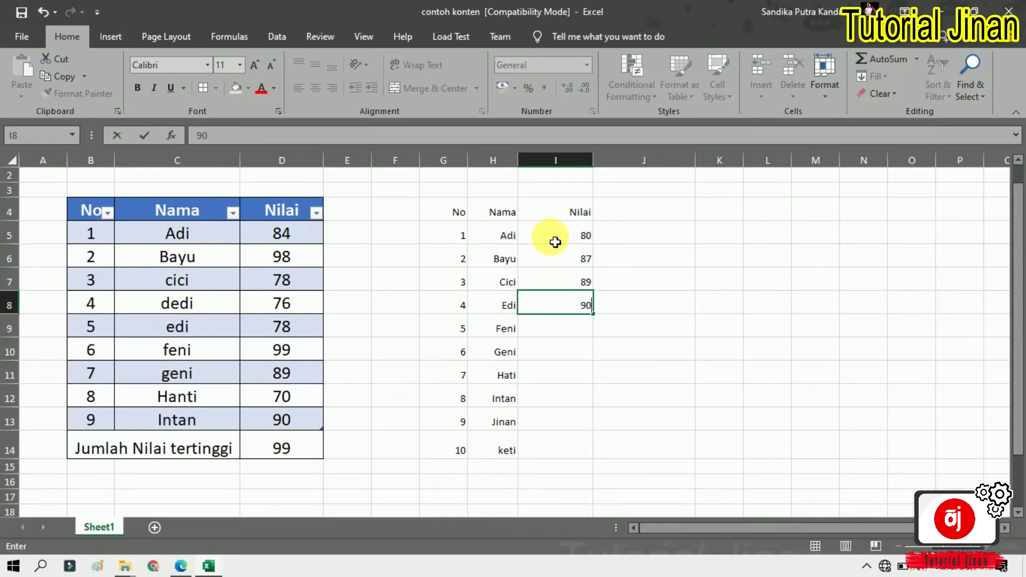
{"action": "key", "text": "Return"}
{"action": "type", "text": "78"}
{"action": "key", "text": "Return"}
{"action": "type", "text": "79"}
{"action": "key", "text": "Return"}
Enter 93, 88, 85 and 83 for Hati through keti, then type 'Nilai Tertinggi' in G15
{"action": "type", "text": "87"}
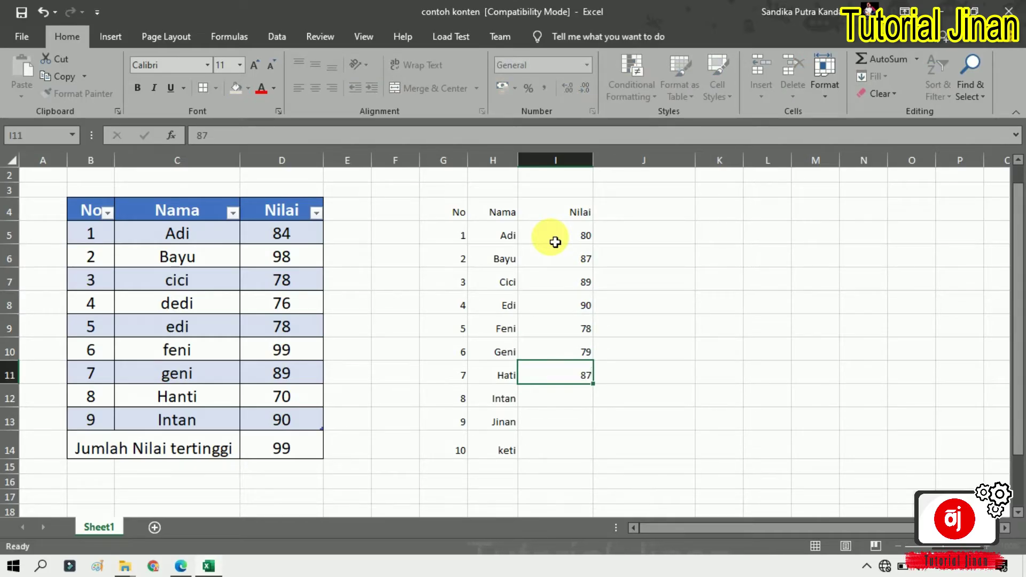
{"action": "key", "text": "Return"}
{"action": "key", "text": "Up"}
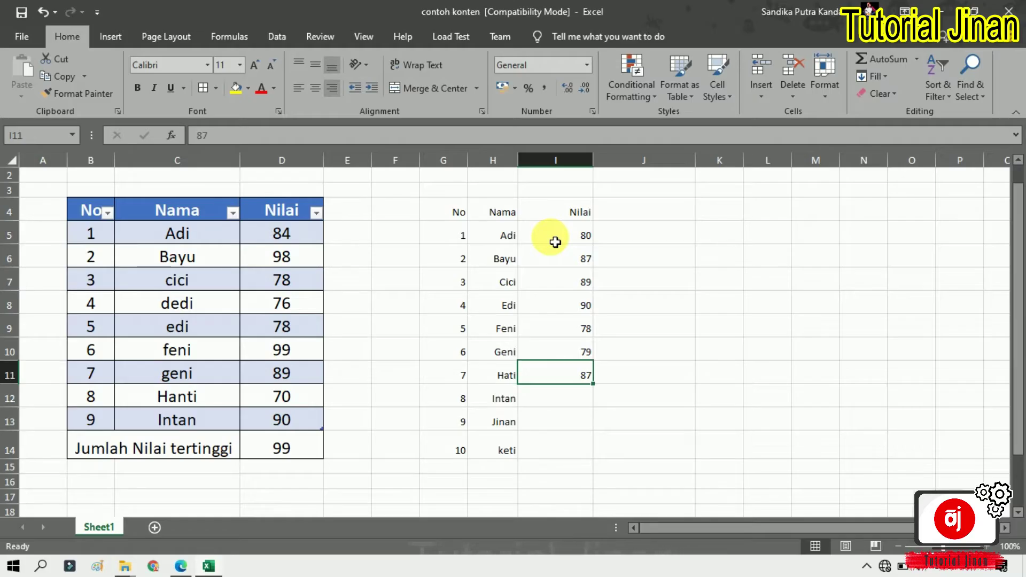
{"action": "type", "text": "93"}
{"action": "key", "text": "Return"}
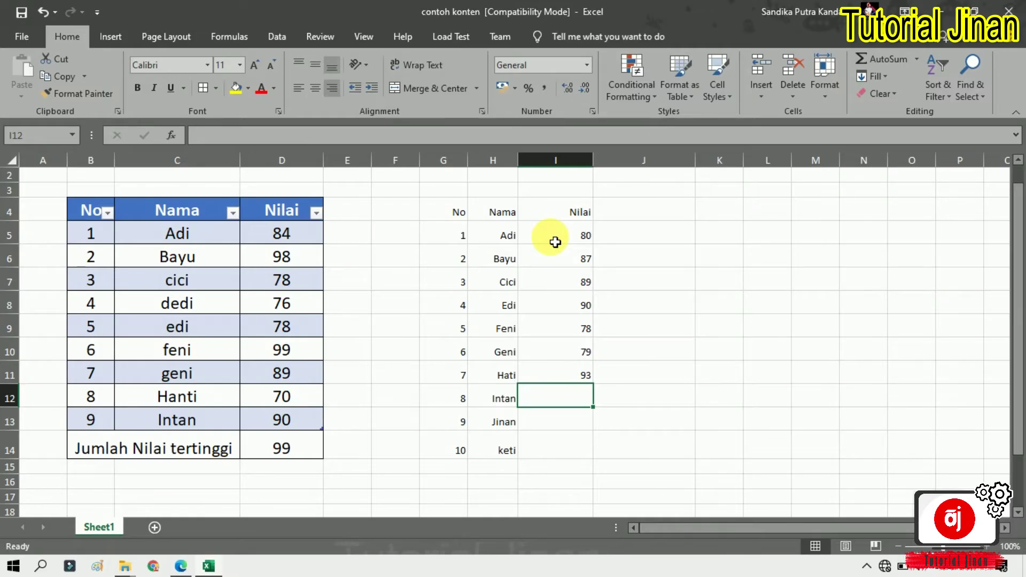
{"action": "type", "text": "88"}
{"action": "key", "text": "Return"}
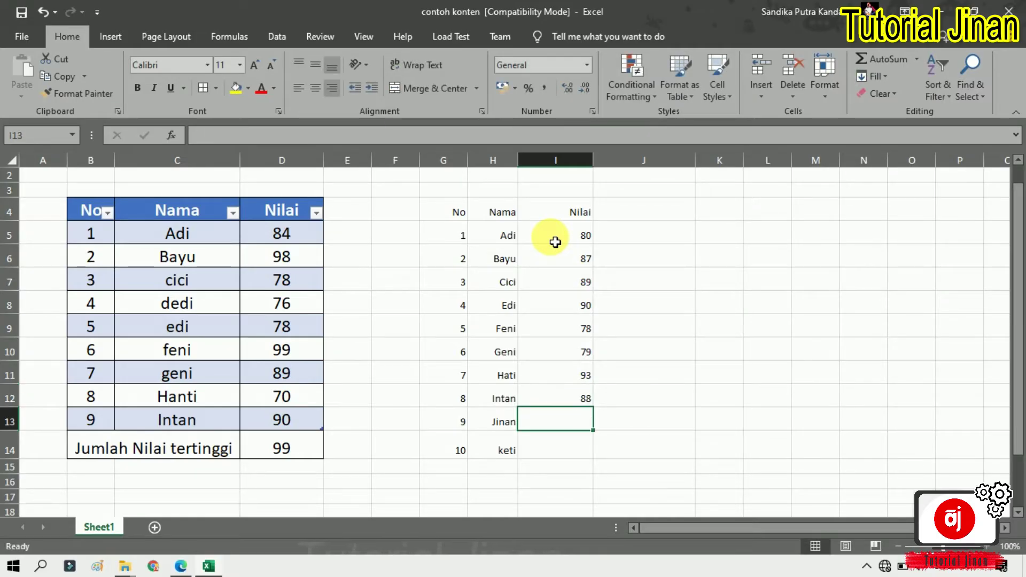
{"action": "type", "text": "8"}
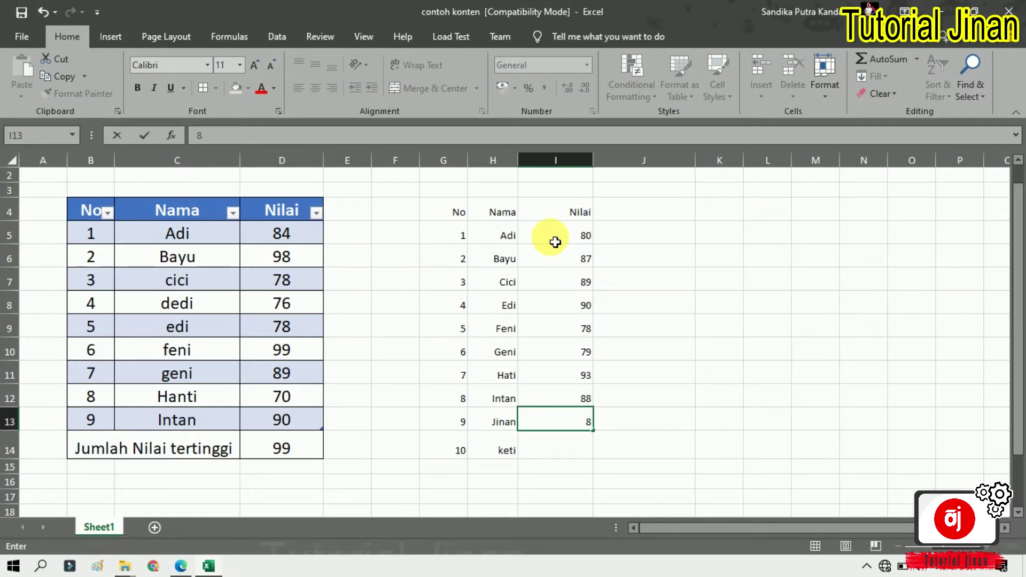
{"action": "type", "text": "5"}
{"action": "key", "text": "Return"}
{"action": "type", "text": "83"}
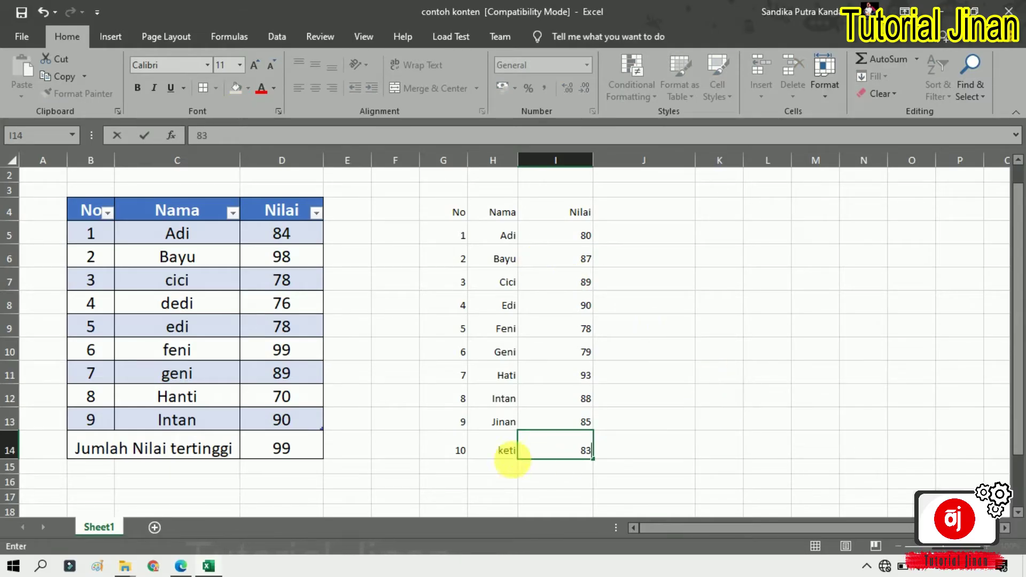
{"action": "left_click", "coordinate": [471, 468]}
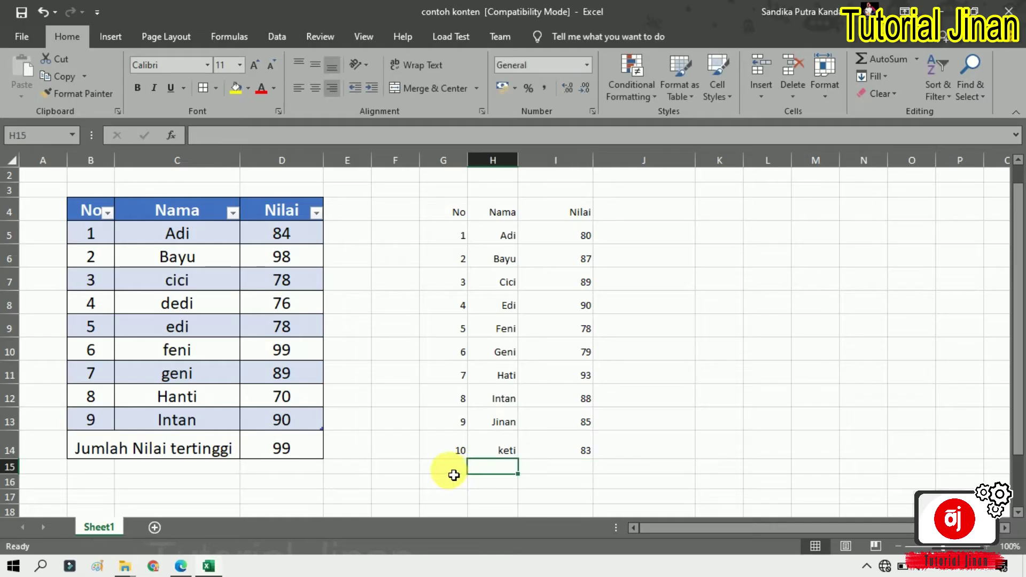
{"action": "left_click", "coordinate": [453, 475]}
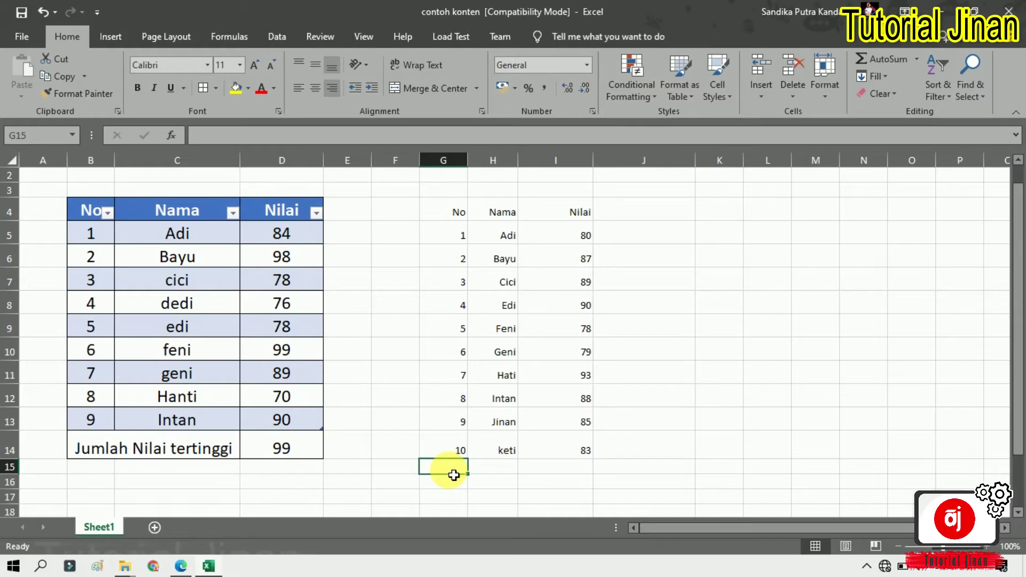
{"action": "type", "text": "Nila"}
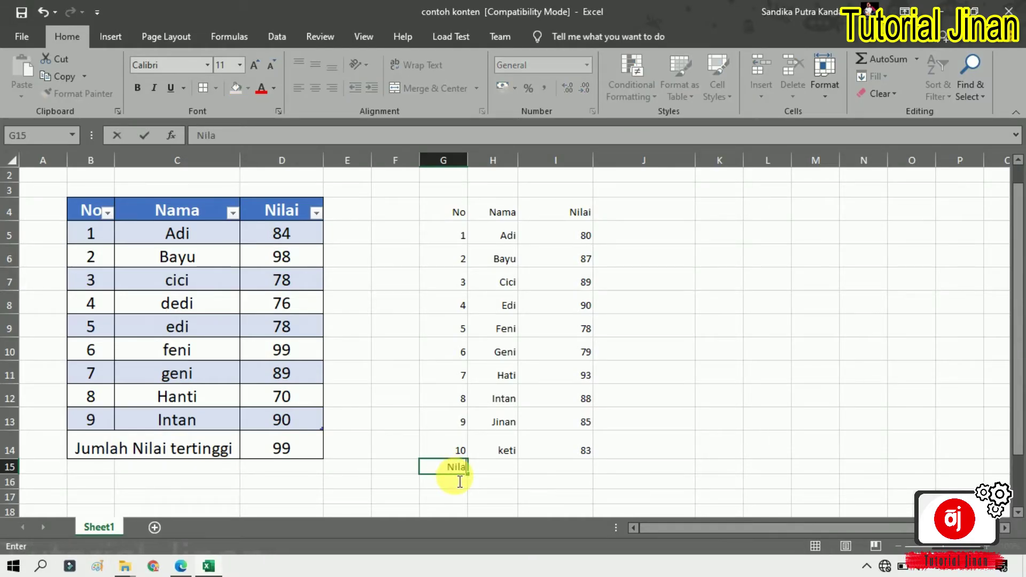
{"action": "type", "text": "i Tert"}
{"action": "type", "text": "inggi"}
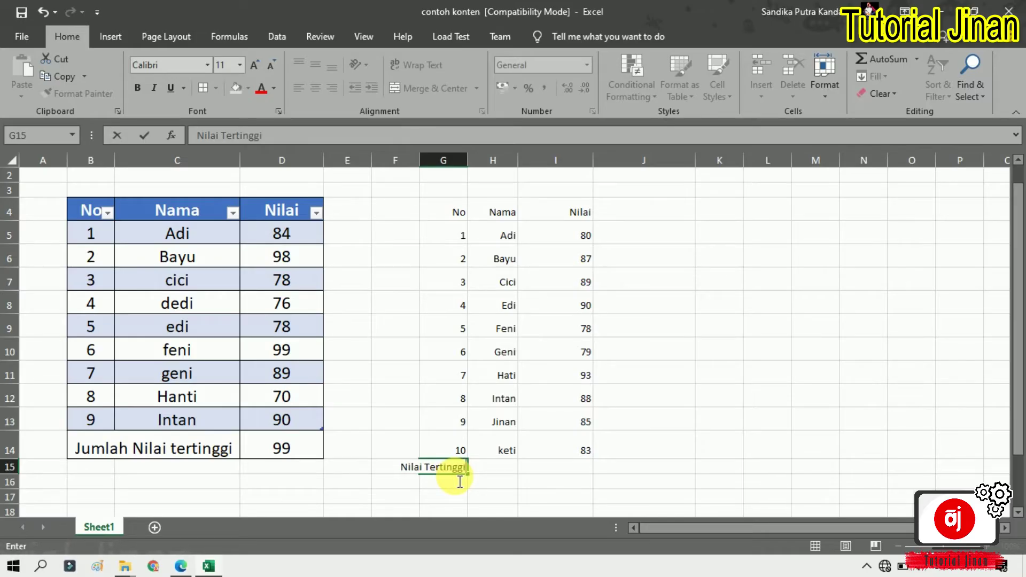
Merge and center the 'Nilai Tertinggi' label across G15:H15
{"action": "left_click", "coordinate": [789, 447]}
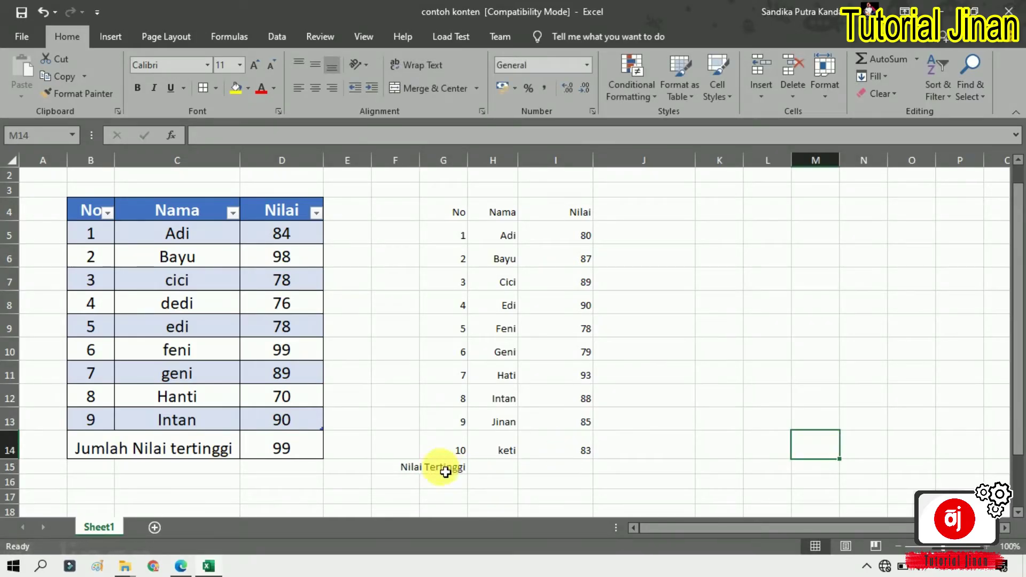
{"action": "left_click_drag", "start_coordinate": [440, 470], "coordinate": [490, 470]}
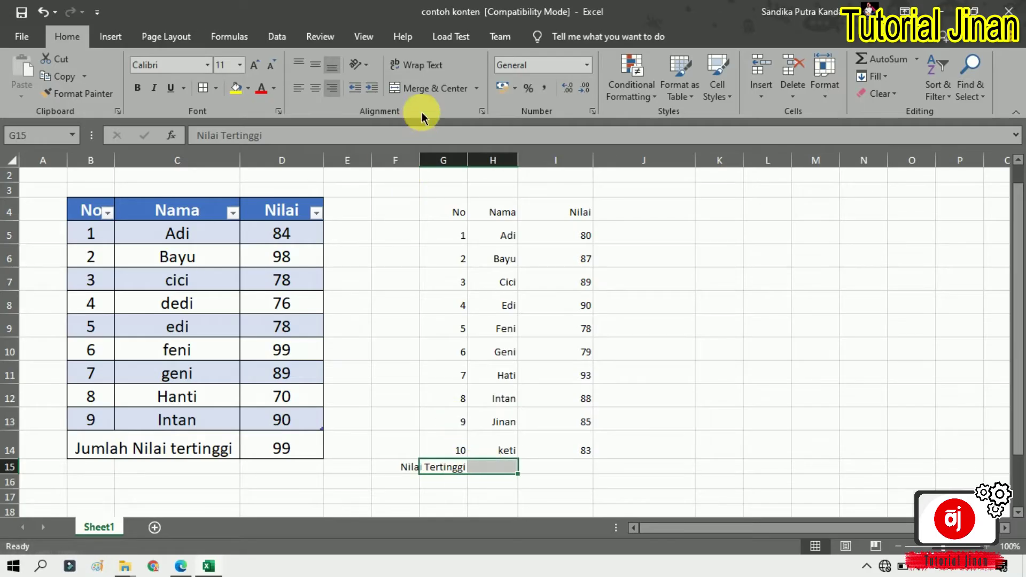
{"action": "left_click", "coordinate": [424, 90]}
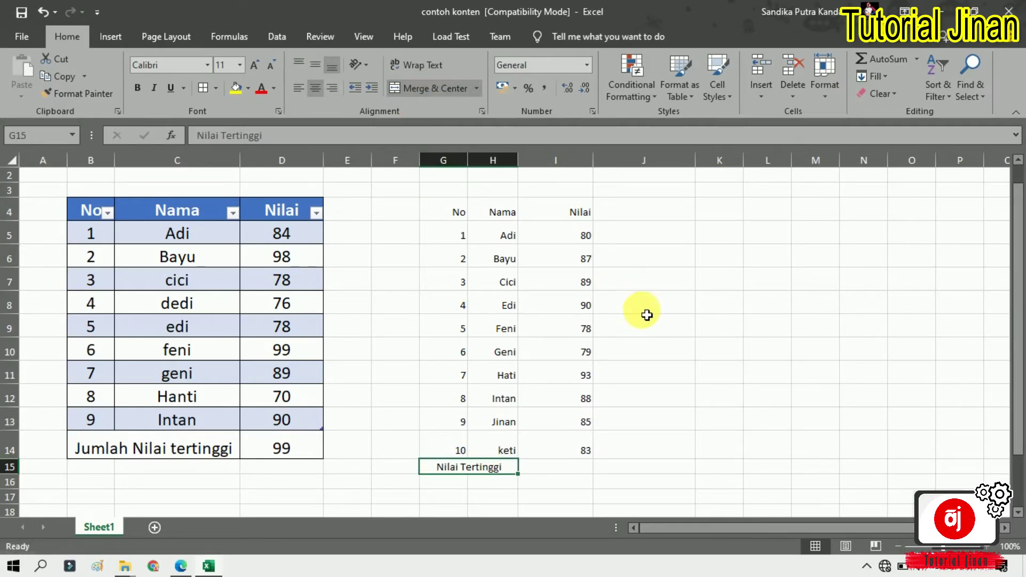
{"action": "left_click", "coordinate": [671, 342]}
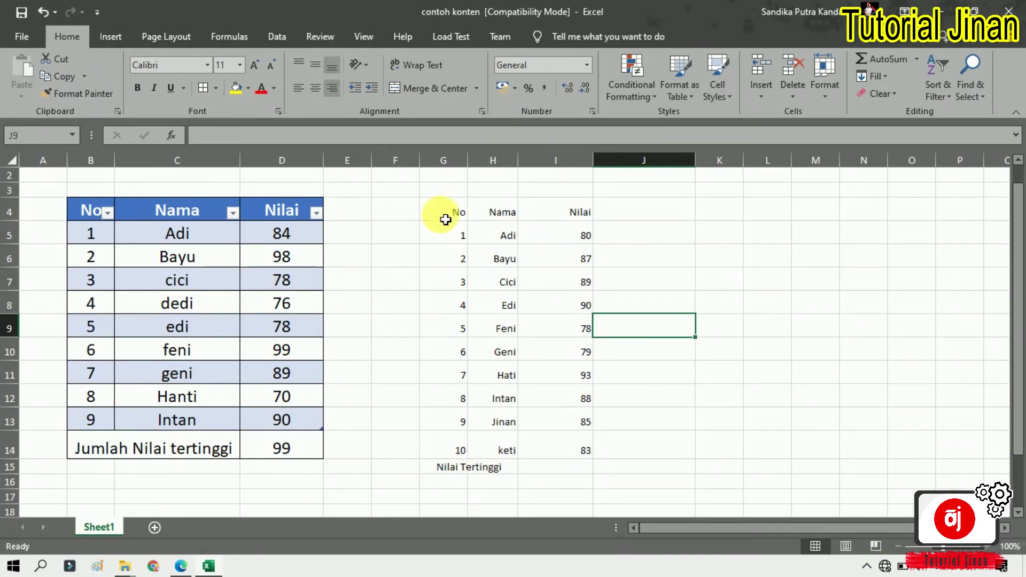
{"action": "left_click_drag", "start_coordinate": [439, 215], "coordinate": [584, 466]}
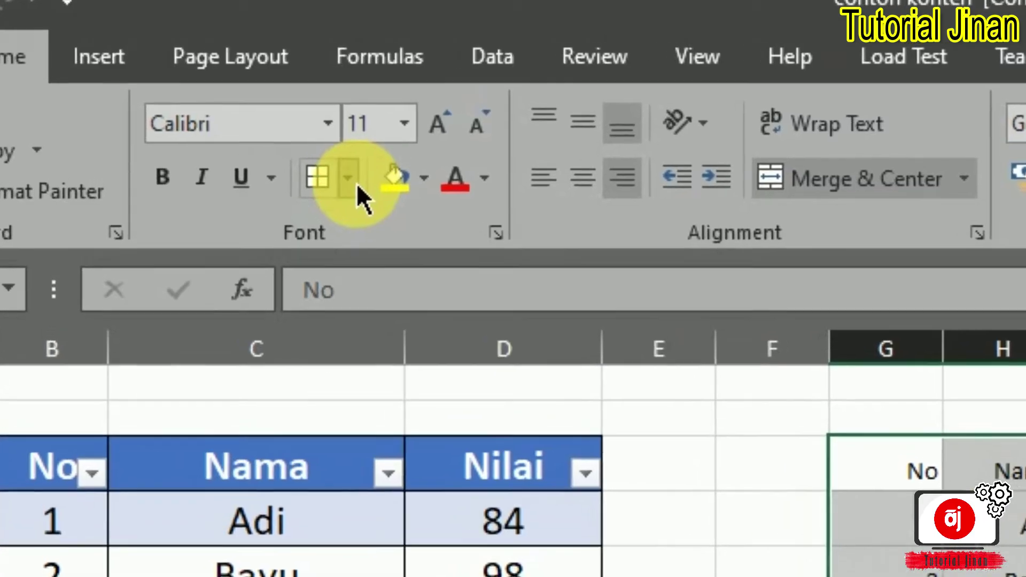
Apply Outline and Inside borders to G4:I15 through More Borders
{"action": "left_click", "coordinate": [356, 182]}
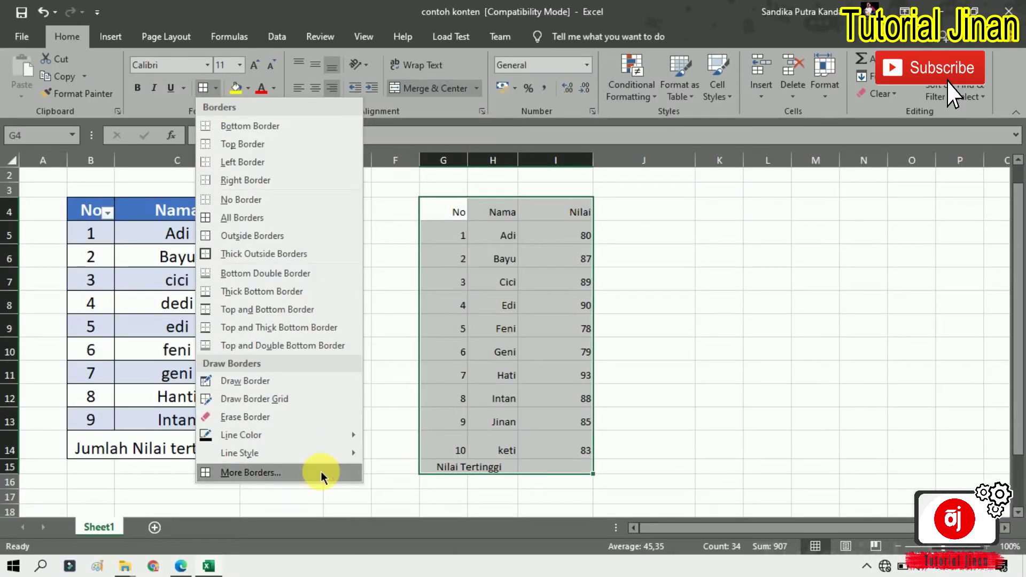
{"action": "left_click", "coordinate": [322, 473]}
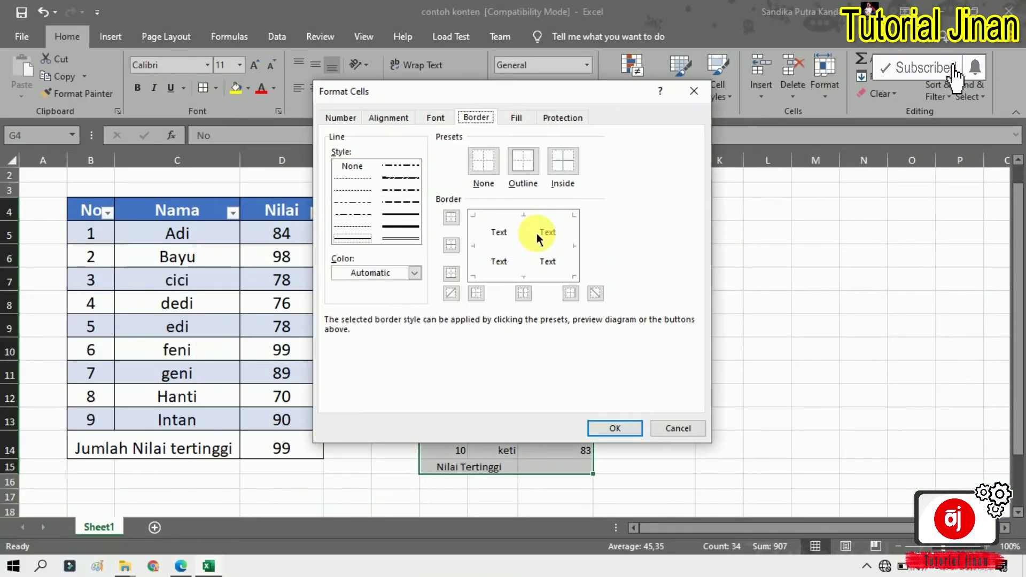
{"action": "left_click", "coordinate": [526, 168]}
{"action": "left_click", "coordinate": [564, 166]}
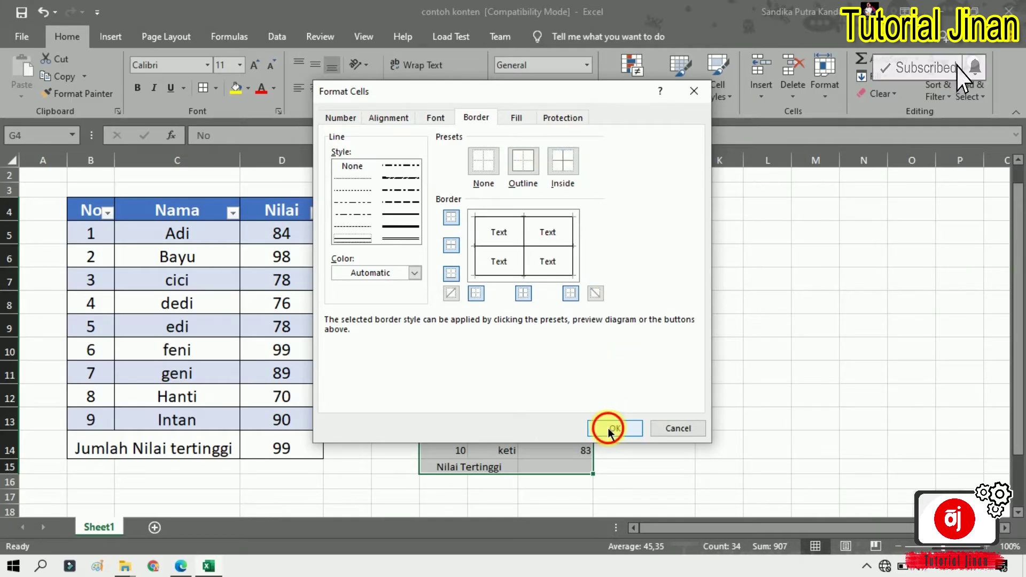
{"action": "left_click", "coordinate": [612, 428]}
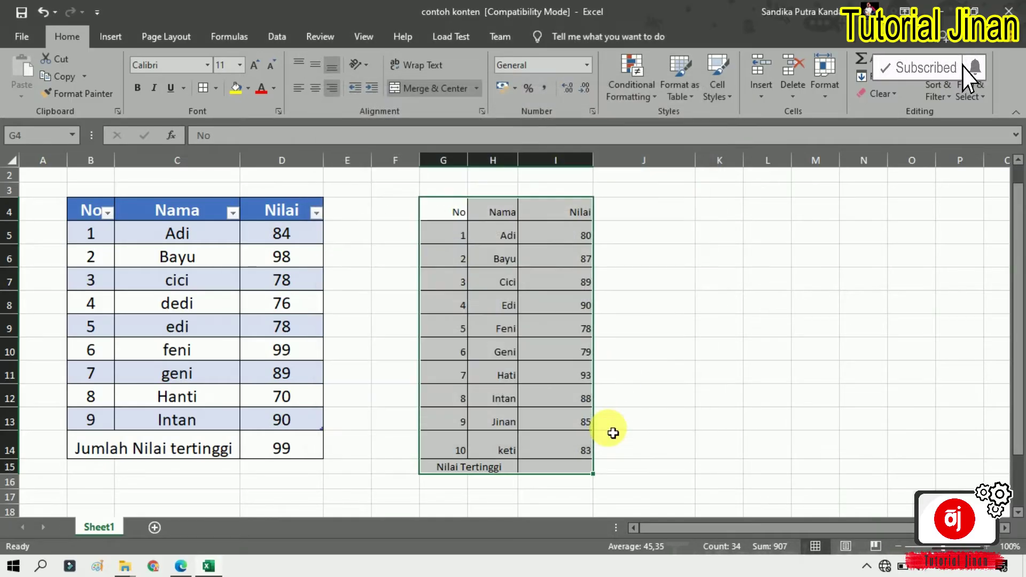
{"action": "left_click", "coordinate": [688, 382]}
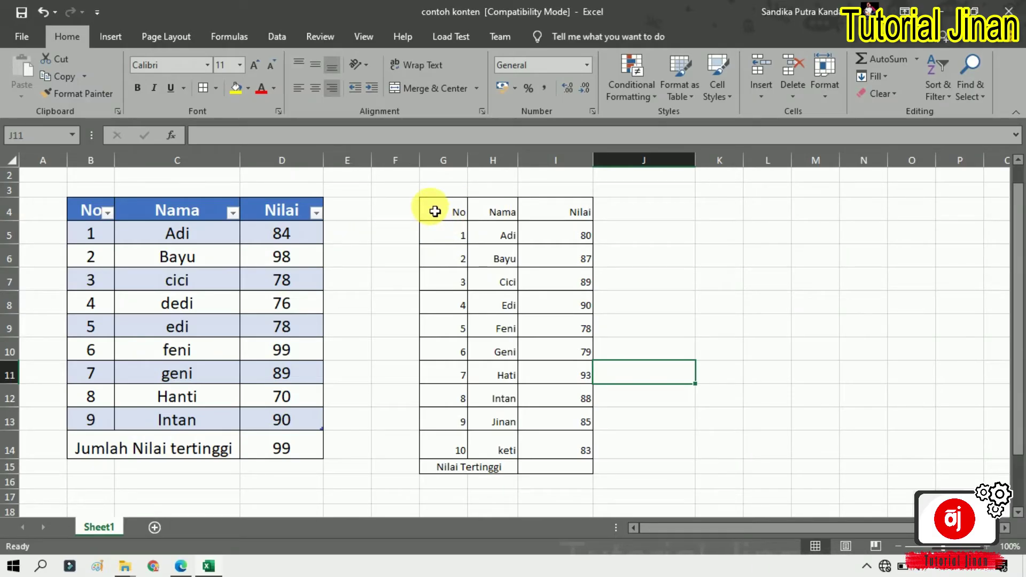
Center the G4:I15 text, increase its font size twice and make it bold
{"action": "mouse_move", "coordinate": [435, 211]}
{"action": "left_mouse_down"}
{"action": "mouse_move", "coordinate": [575, 443]}
{"action": "mouse_move", "coordinate": [567, 469]}
{"action": "left_mouse_up"}
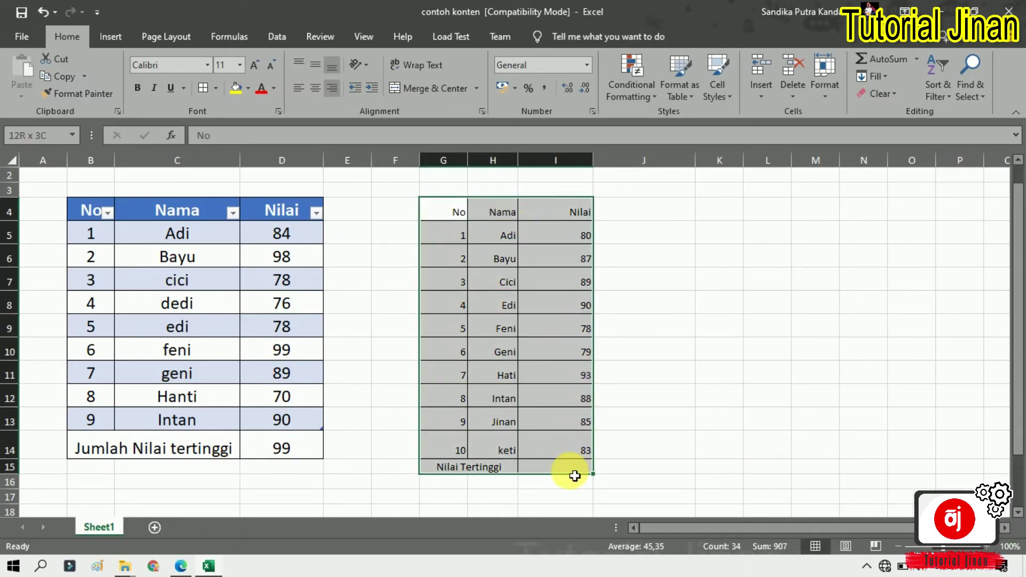
{"action": "left_click", "coordinate": [317, 96]}
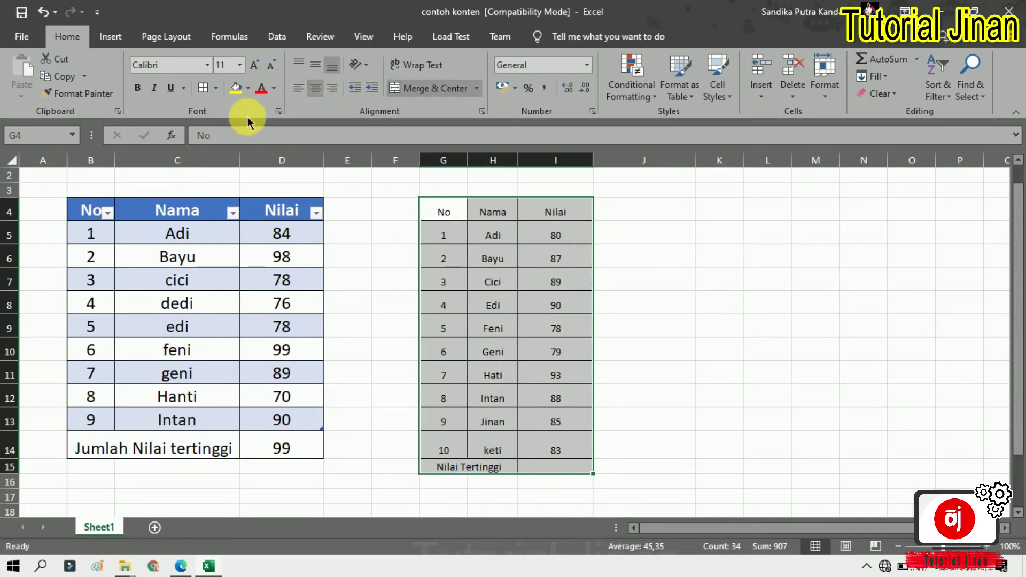
{"action": "left_click", "coordinate": [255, 65]}
{"action": "left_click", "coordinate": [255, 66]}
{"action": "left_click", "coordinate": [255, 65]}
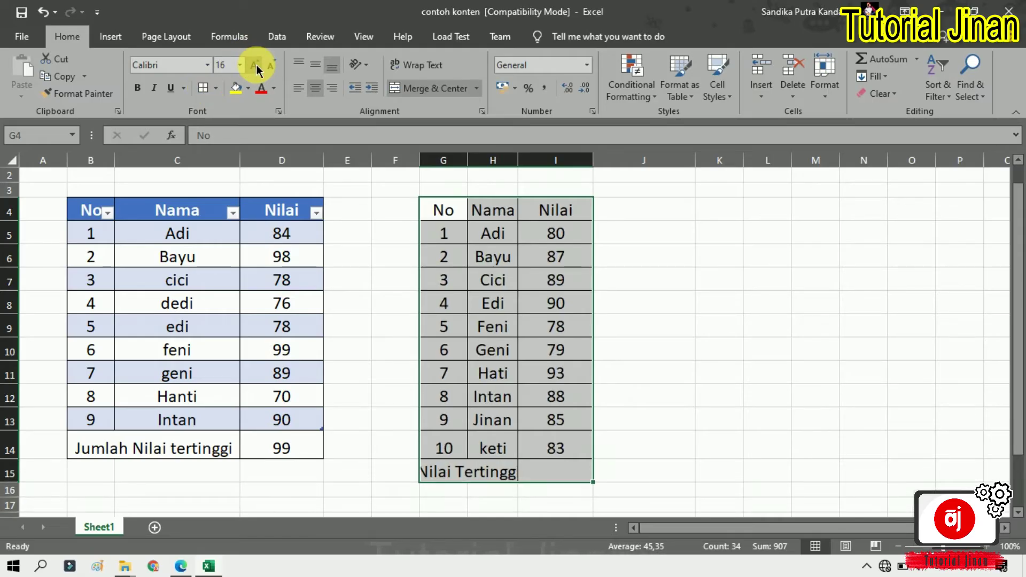
{"action": "left_click", "coordinate": [134, 88]}
{"action": "left_click", "coordinate": [662, 347]}
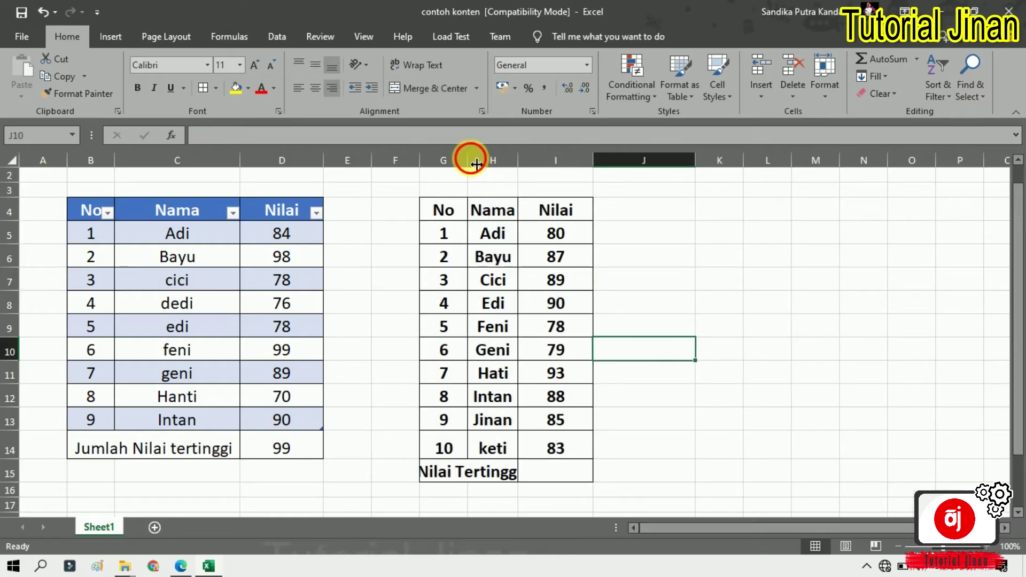
Widen columns G, I and H so 'Nilai Tertinggi' shows in full
{"action": "left_click_drag", "start_coordinate": [468, 160], "coordinate": [553, 160]}
{"action": "left_click_drag", "start_coordinate": [641, 160], "coordinate": [656, 160]}
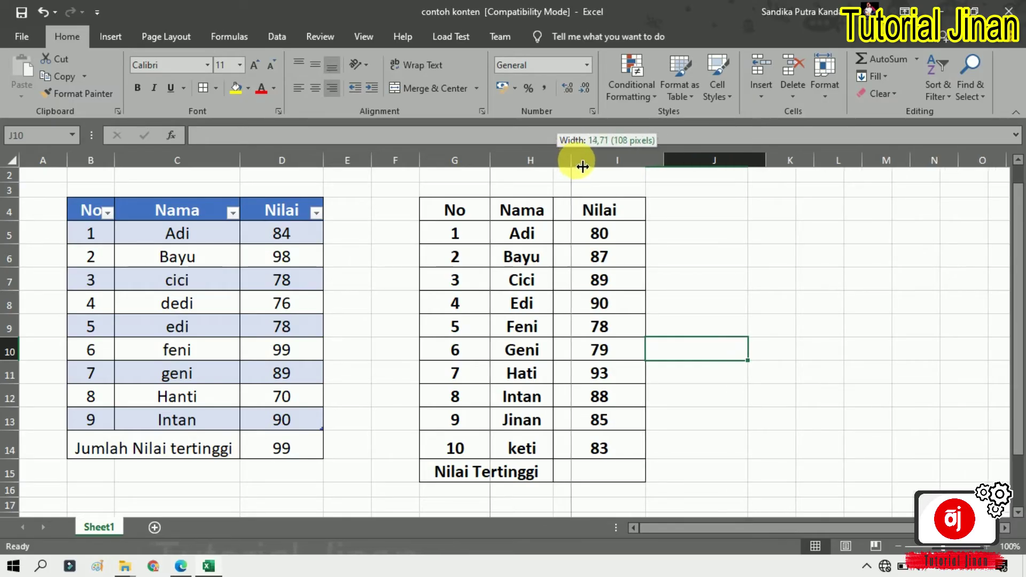
{"action": "left_click_drag", "start_coordinate": [563, 164], "coordinate": [573, 164]}
{"action": "left_click", "coordinate": [1019, 258]}
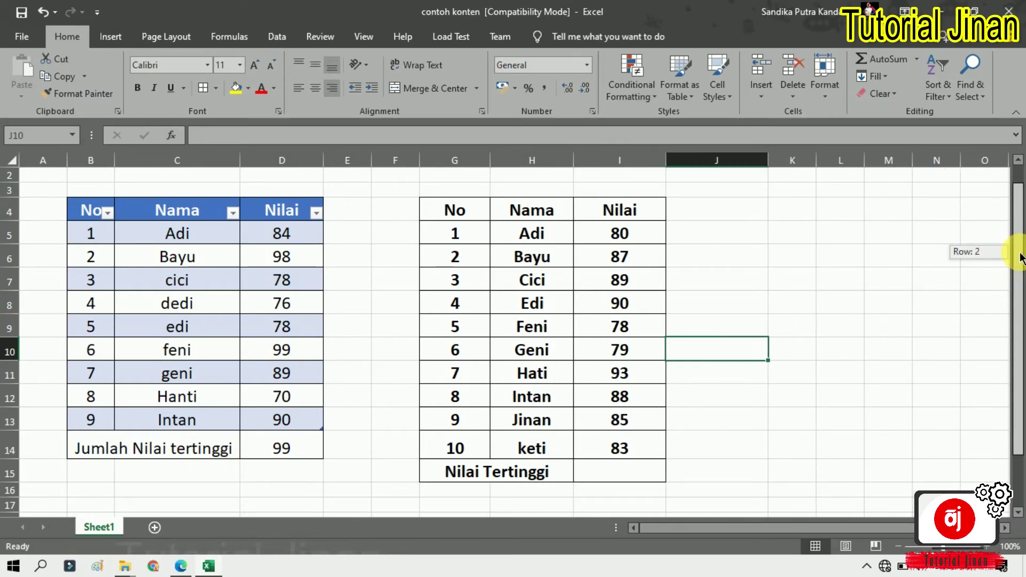
{"action": "left_click", "coordinate": [619, 479]}
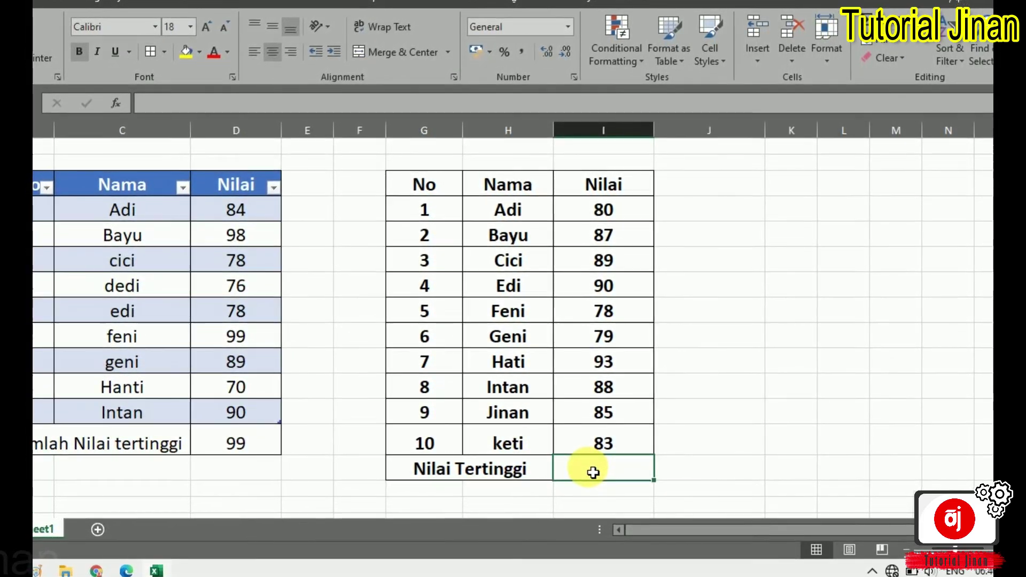
Enter =MAX(I5:I14) in I15 and check that it returns 93
{"action": "type", "text": "="}
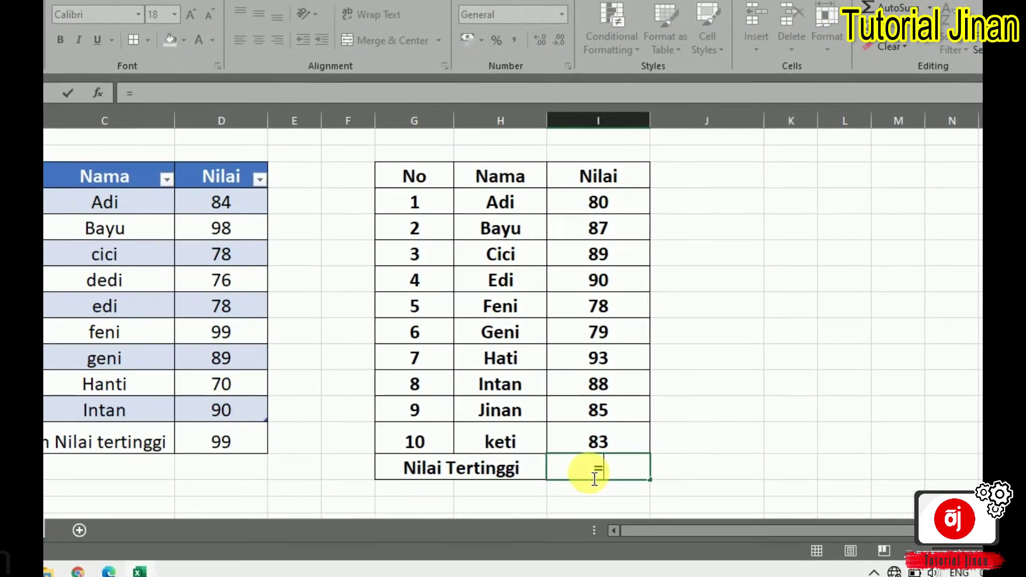
{"action": "type", "text": "max"}
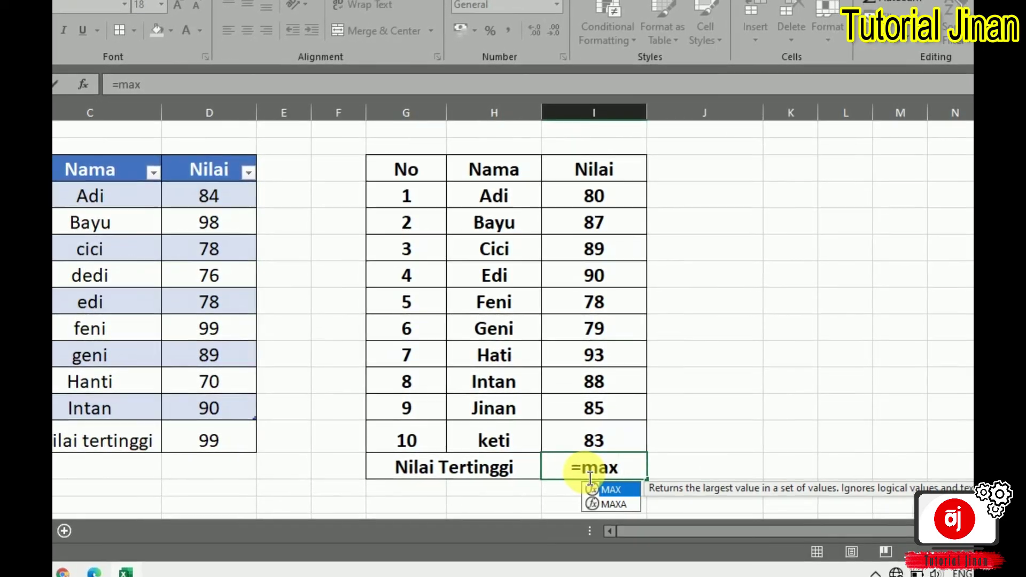
{"action": "type", "text": "("}
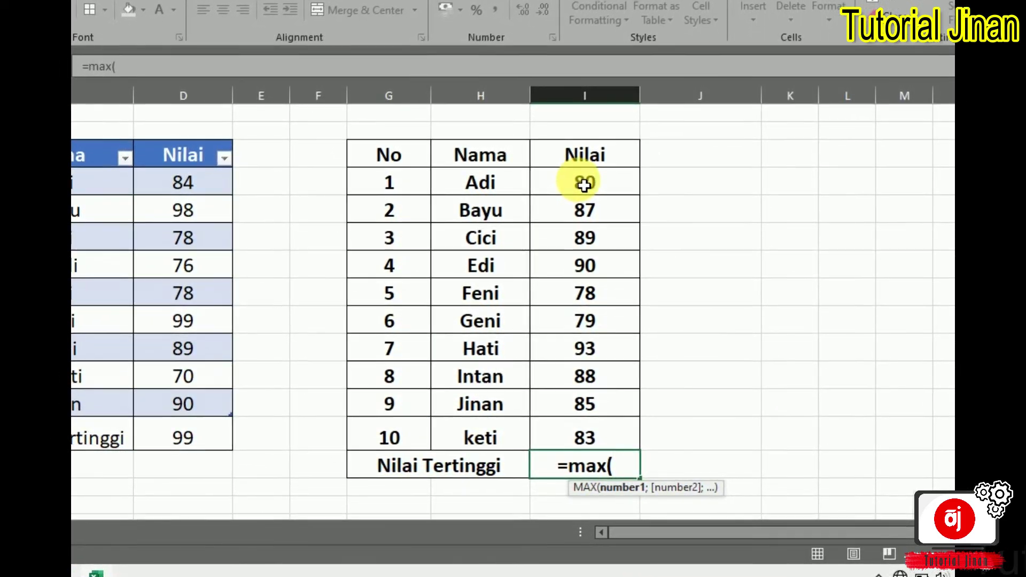
{"action": "left_click_drag", "start_coordinate": [610, 180], "coordinate": [603, 434]}
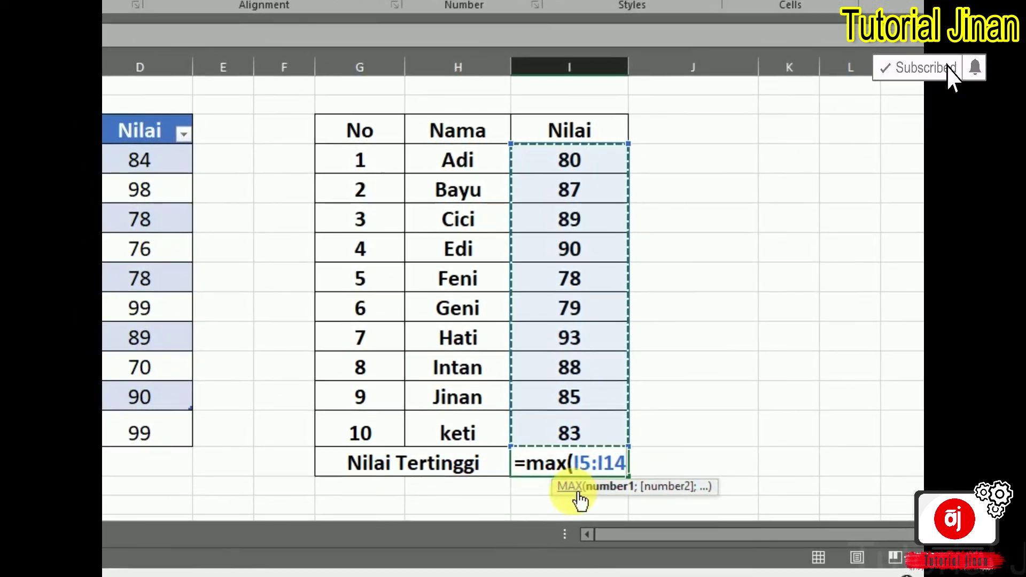
{"action": "type", "text": ")"}
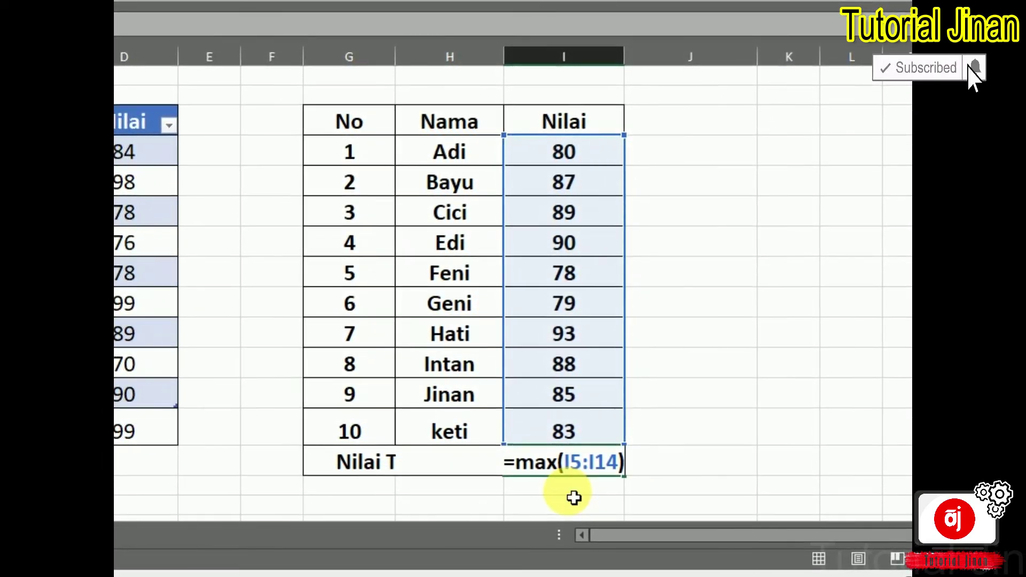
{"action": "key", "text": "Return"}
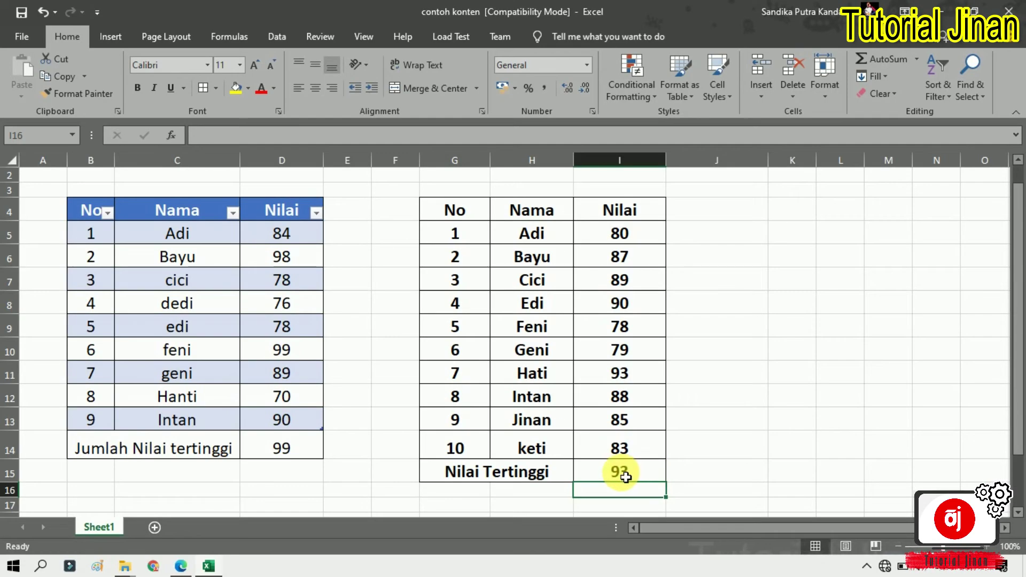
{"action": "left_click", "coordinate": [625, 476]}
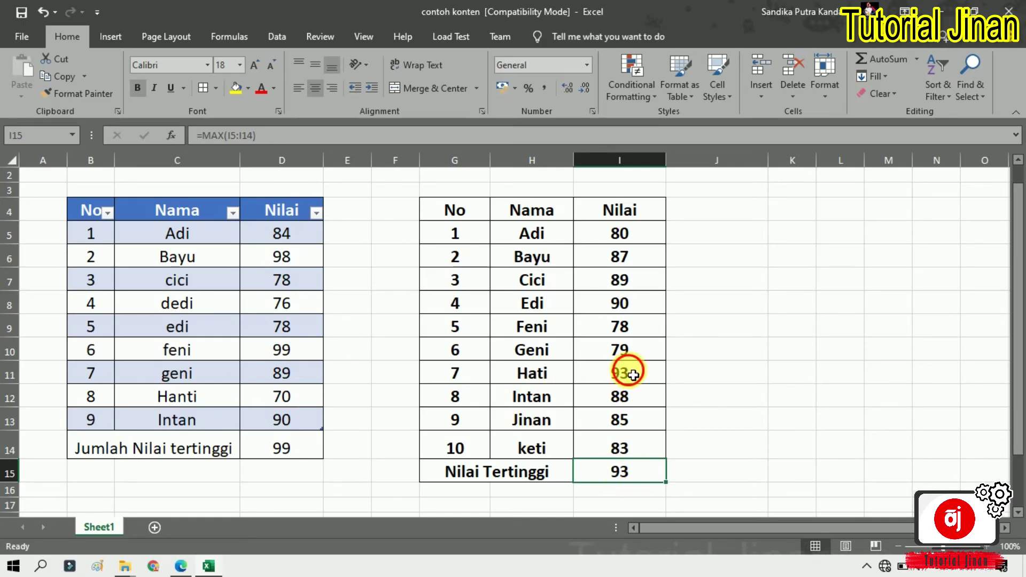
{"action": "left_click", "coordinate": [633, 375]}
{"action": "left_click", "coordinate": [624, 480]}
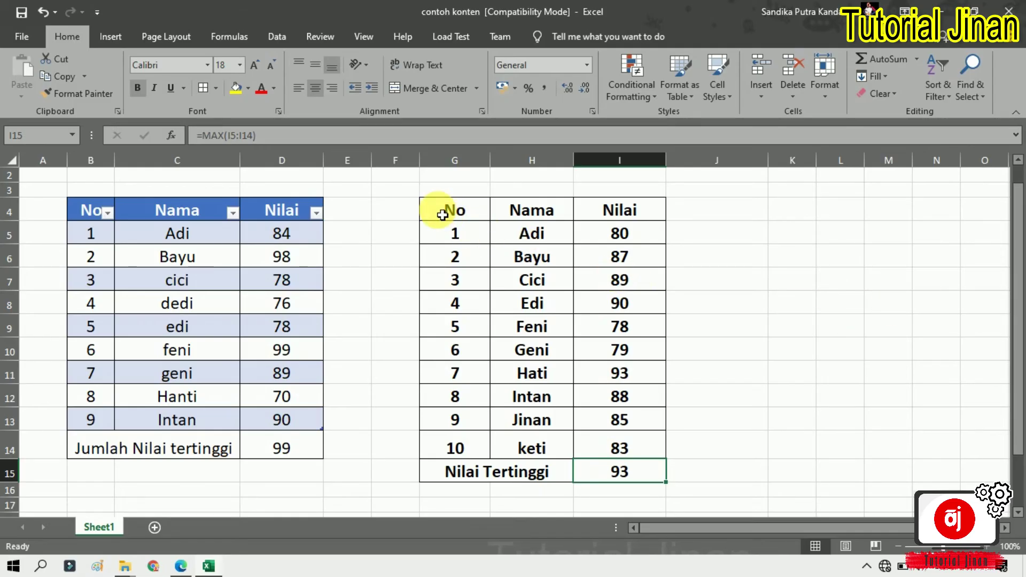
{"action": "mouse_move", "coordinate": [433, 211]}
{"action": "left_mouse_down"}
{"action": "mouse_move", "coordinate": [645, 410]}
{"action": "mouse_move", "coordinate": [648, 451]}
{"action": "left_mouse_up"}
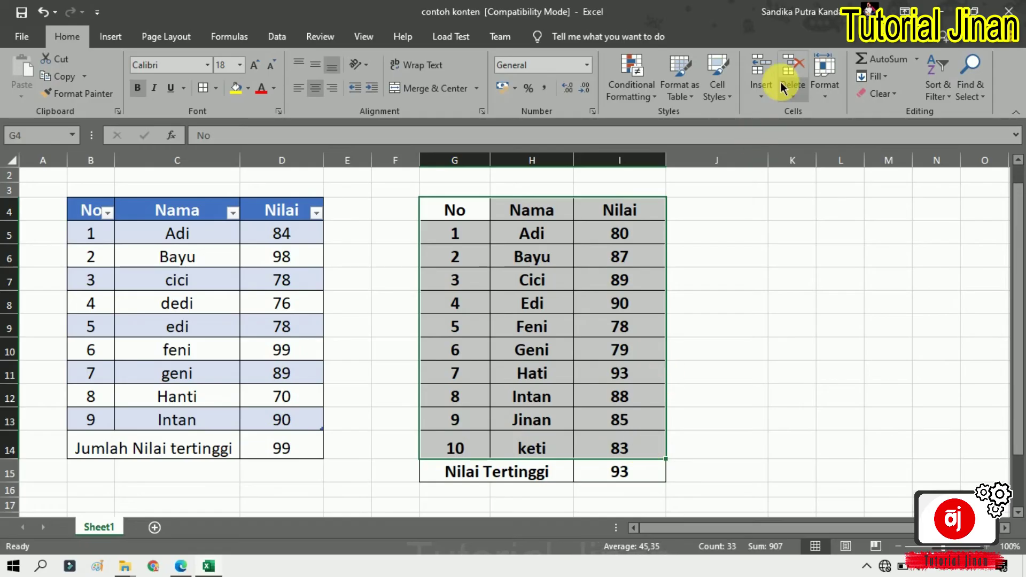
Format G4:I14 as a table with a blue Medium banded style
{"action": "left_click", "coordinate": [691, 98]}
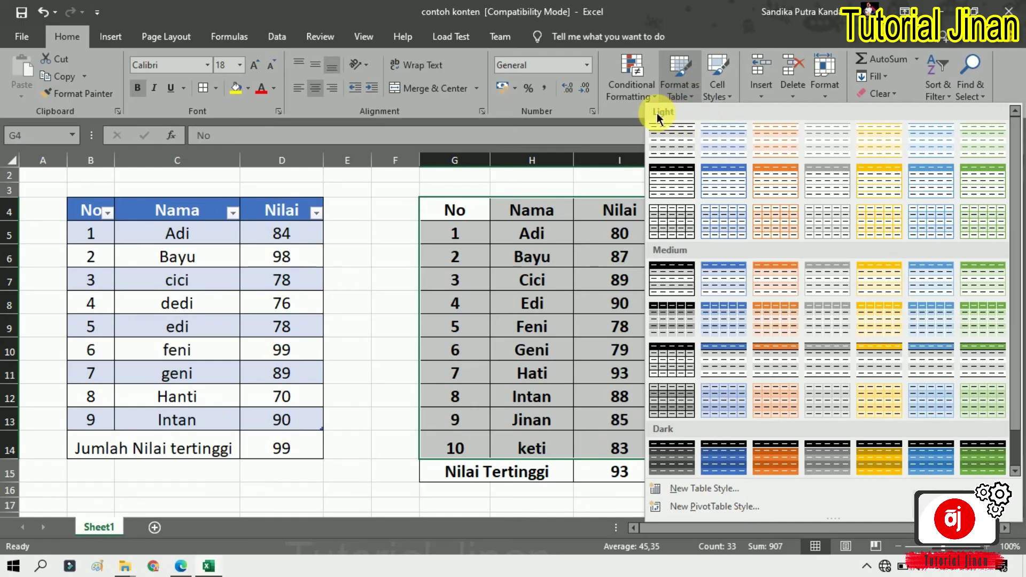
{"action": "left_click", "coordinate": [721, 285]}
{"action": "left_click", "coordinate": [502, 303]}
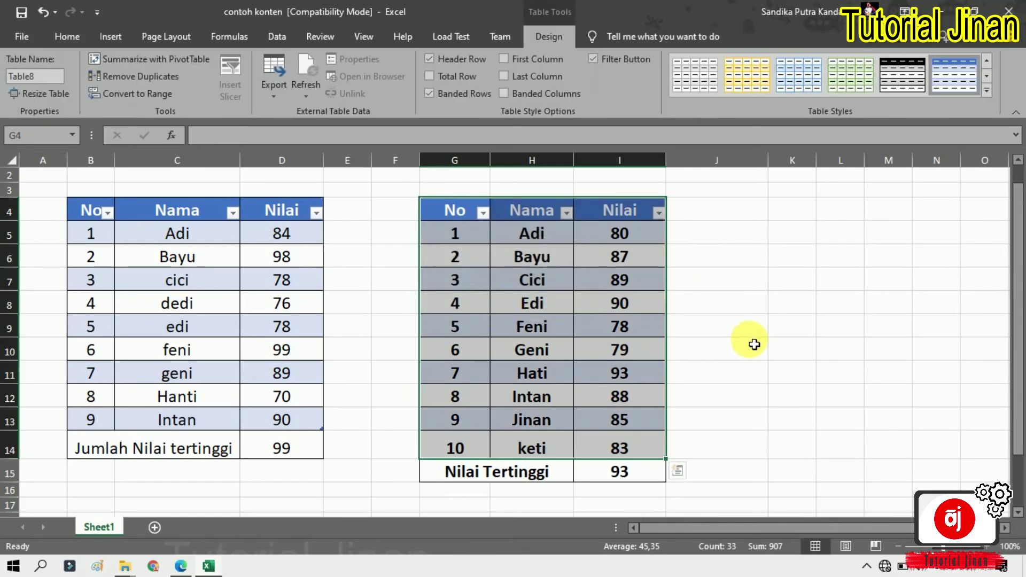
{"action": "left_click", "coordinate": [755, 344]}
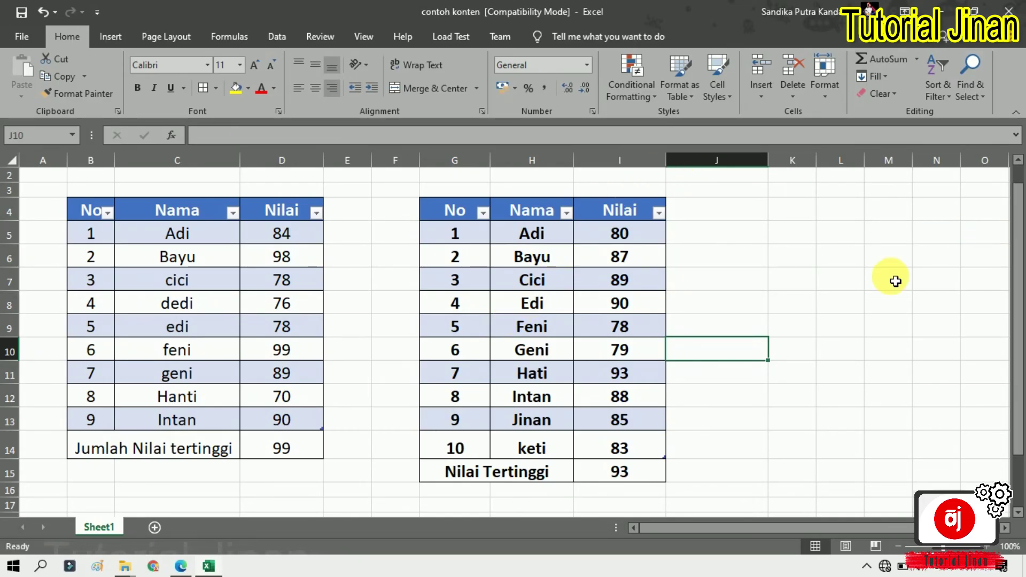
{"action": "left_click", "coordinate": [483, 213]}
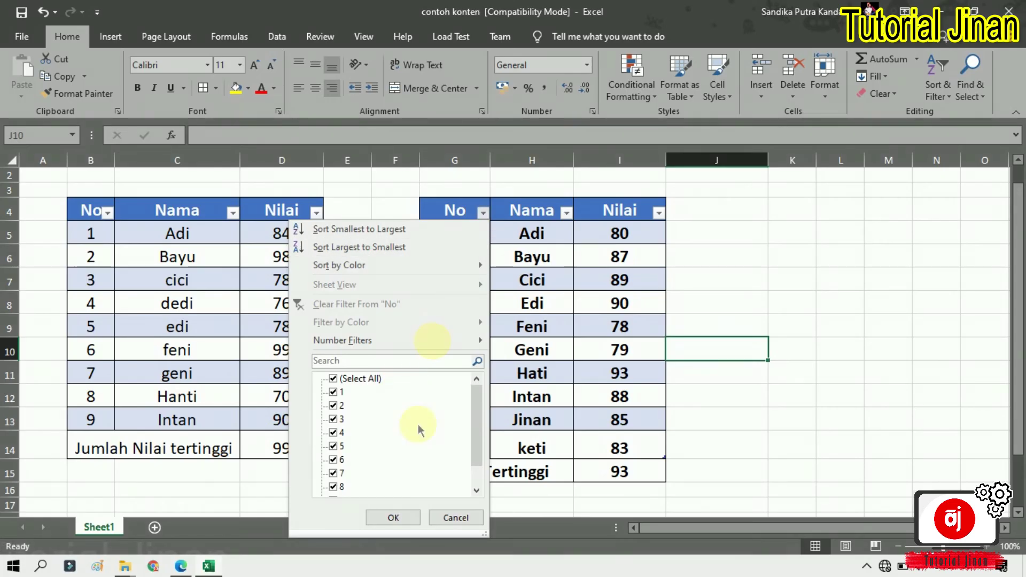
{"action": "left_click", "coordinate": [836, 286]}
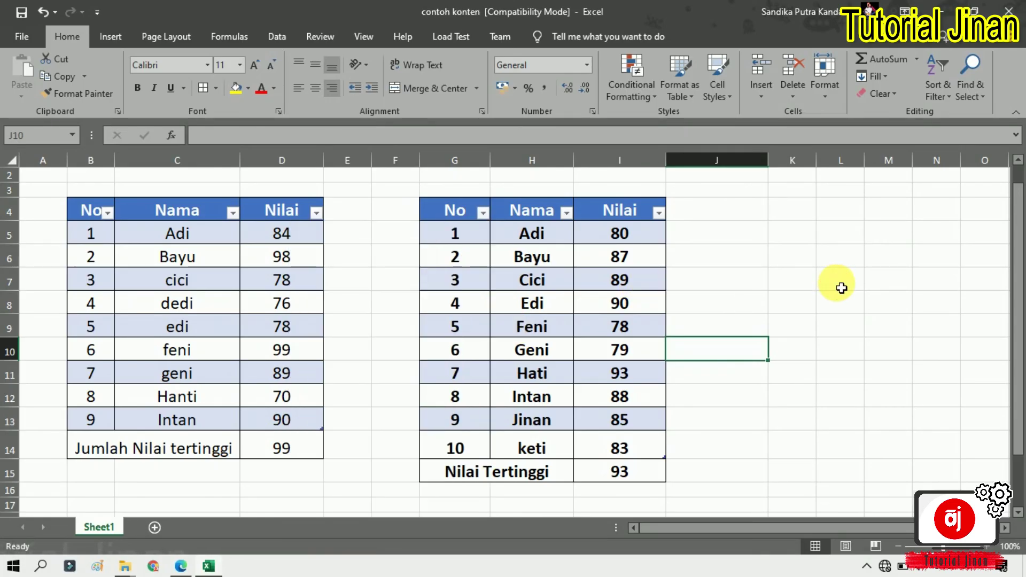
{"action": "left_click", "coordinate": [827, 381]}
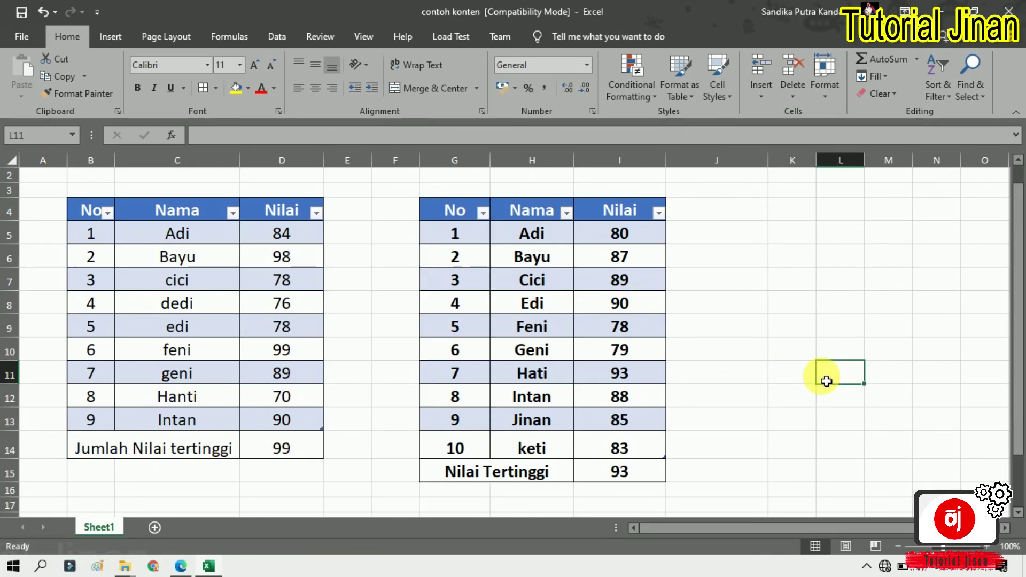